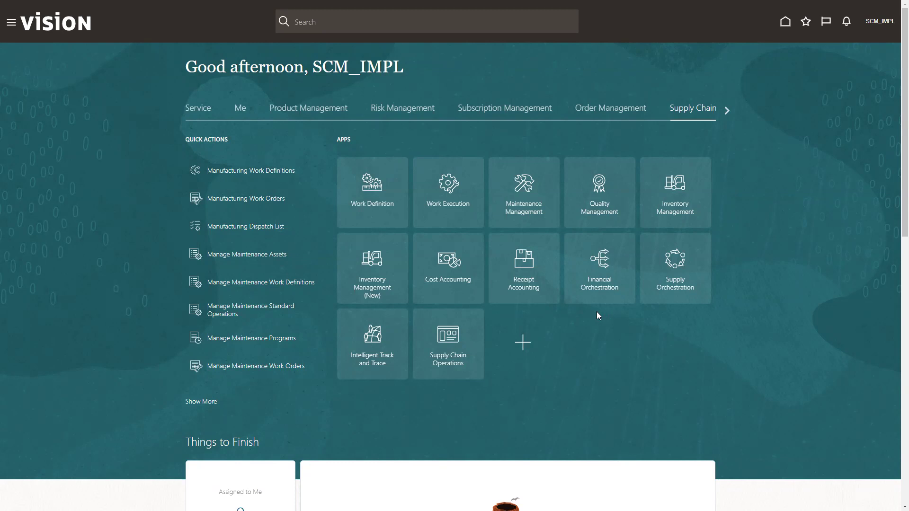
Step: Open Manage Cost Scenarios in Cost Accounting and search for cost organization US Operations
click(453, 269)
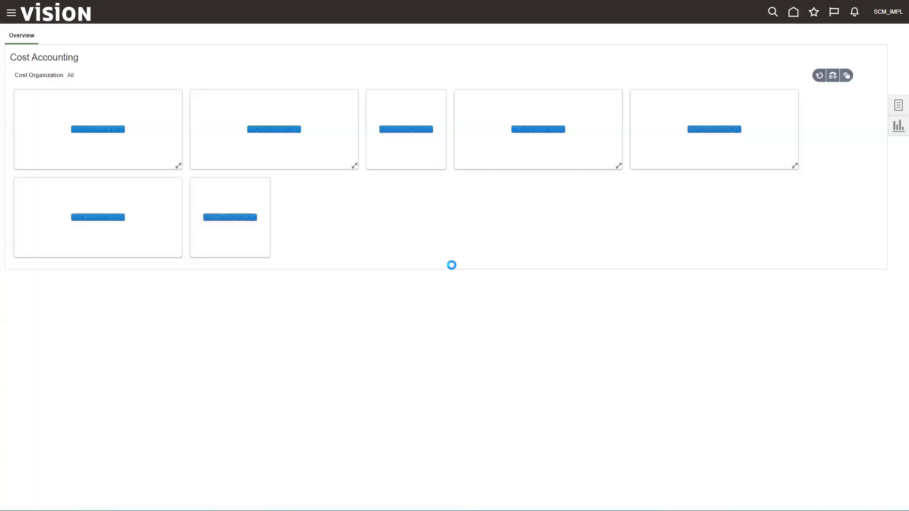
click(897, 109)
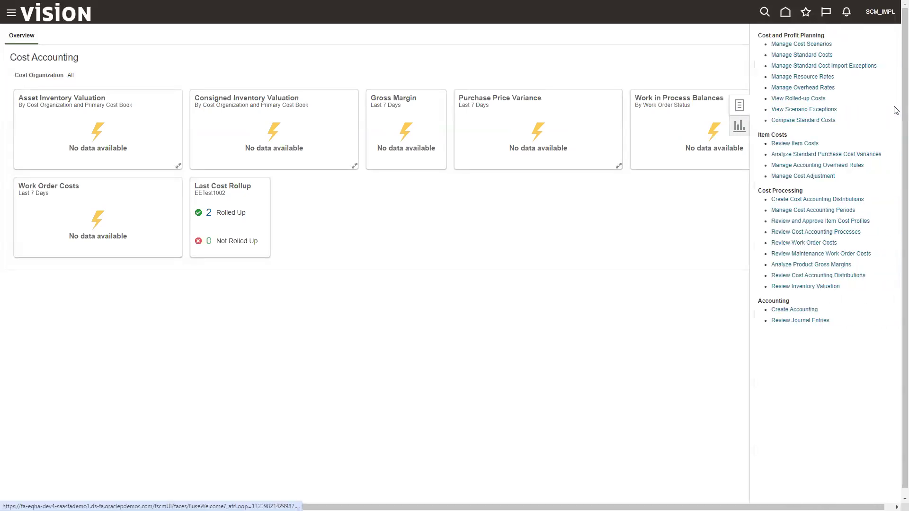
click(786, 47)
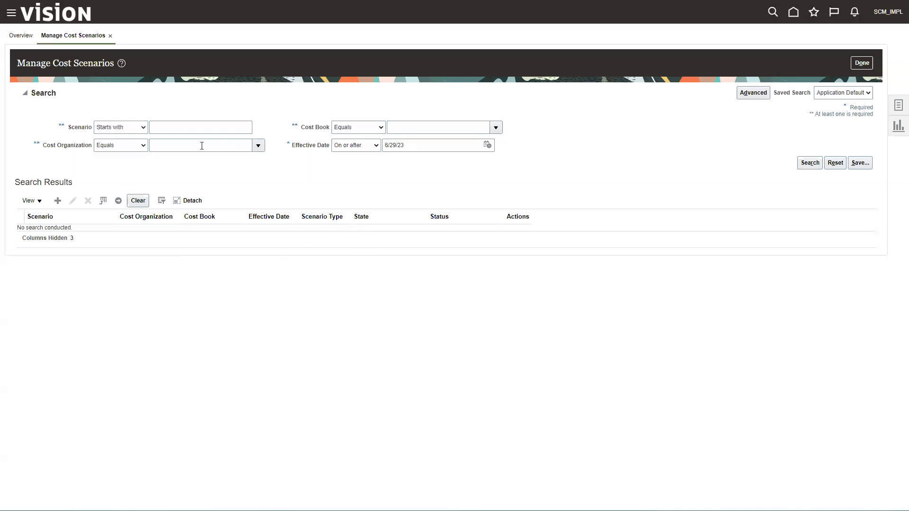
click(215, 143)
text(US orperations)
key(Tab)
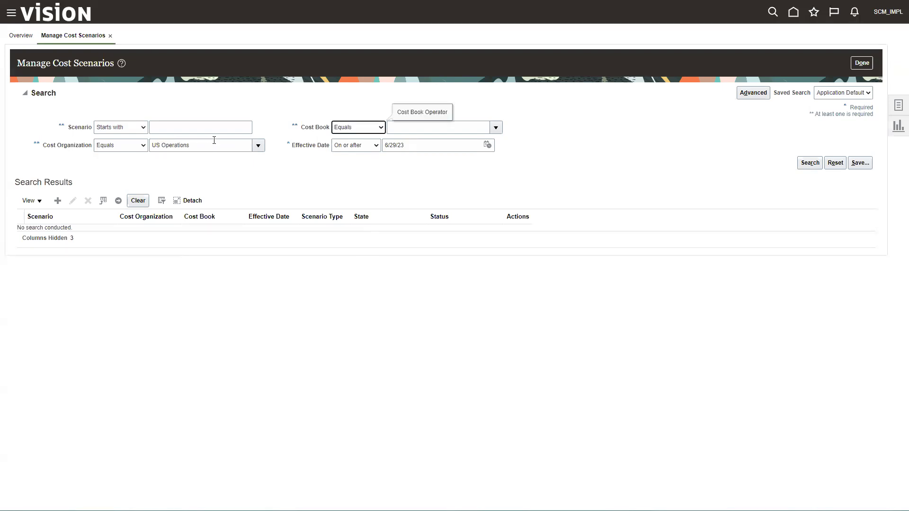
click(811, 164)
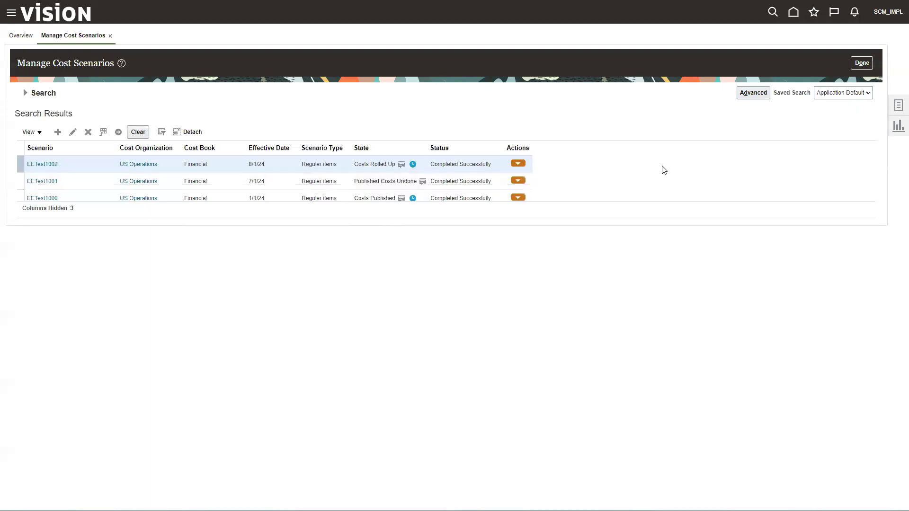
Step: Delete the EETest1001 scenario and confirm the deletion
click(77, 183)
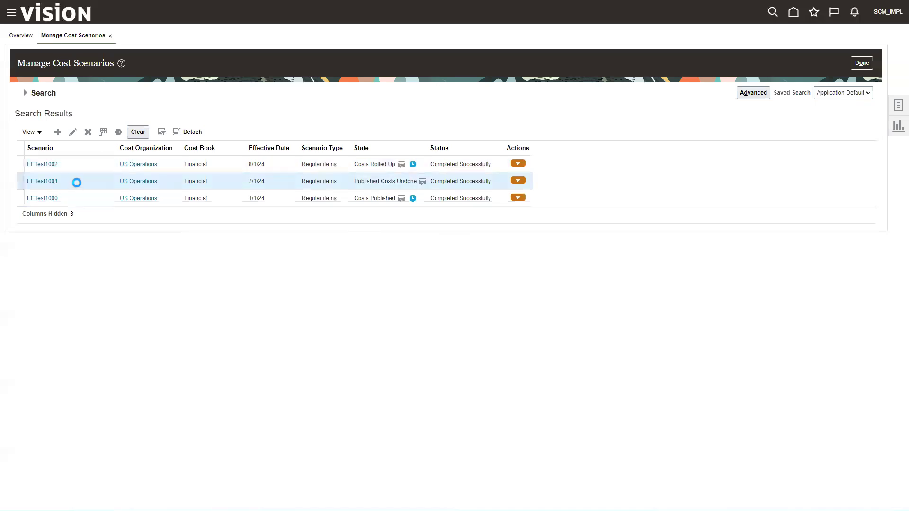
click(88, 132)
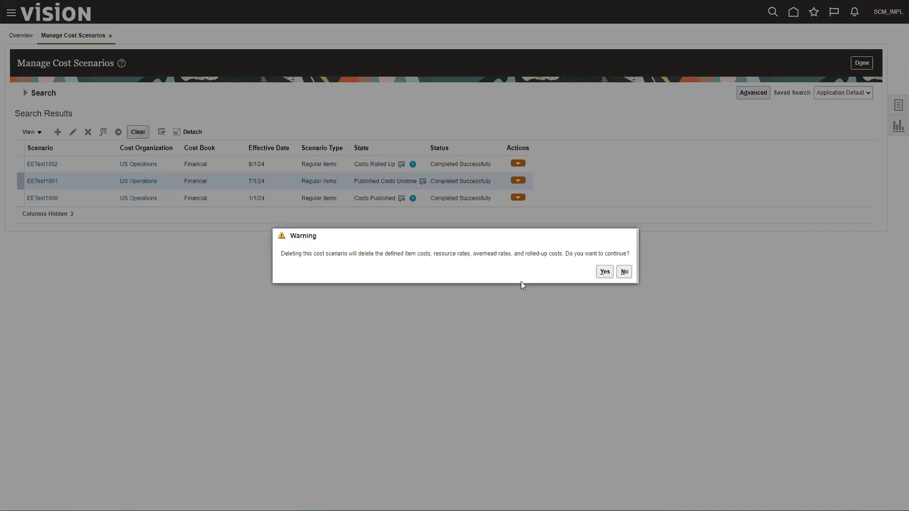
click(599, 274)
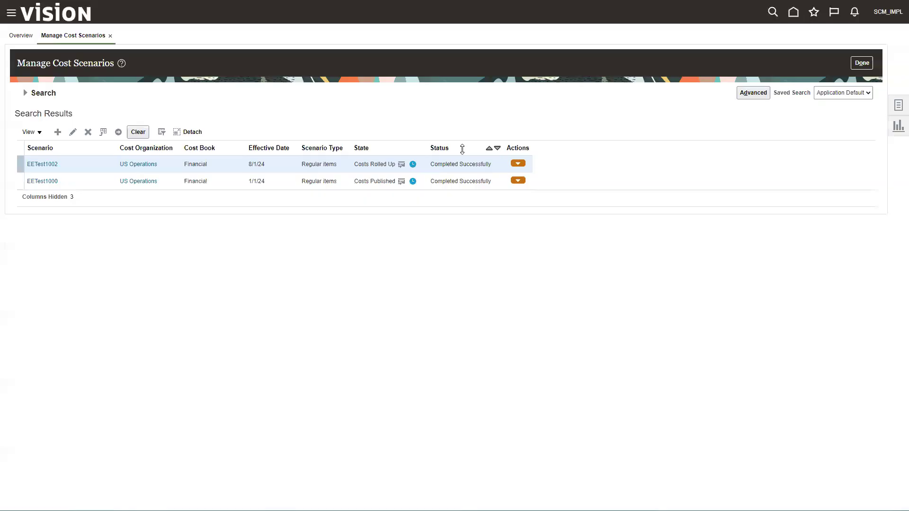
Step: Create a new cost scenario named EETest1001
click(491, 145)
click(57, 132)
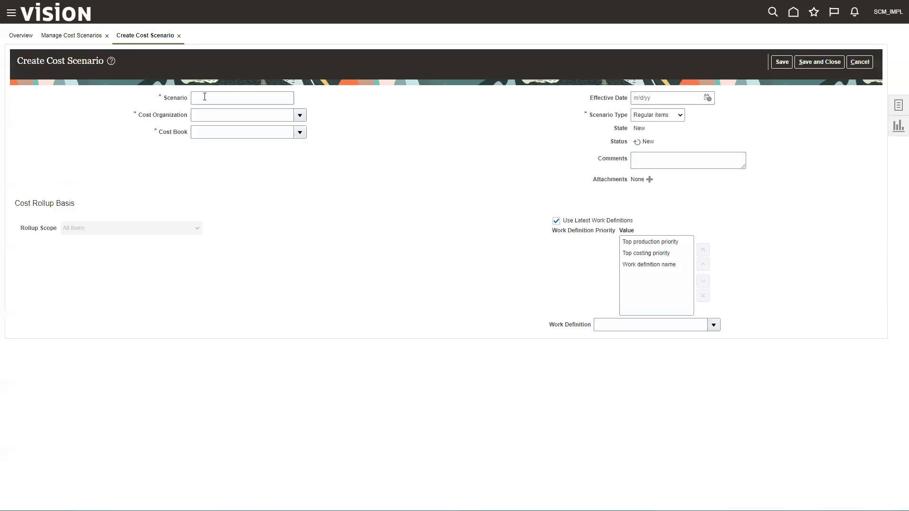
click(204, 97)
text(EETest1001)
key(Tab)
Step: Set cost organization US Operations, cost book Financial, and effective date 07/01/24
click(300, 115)
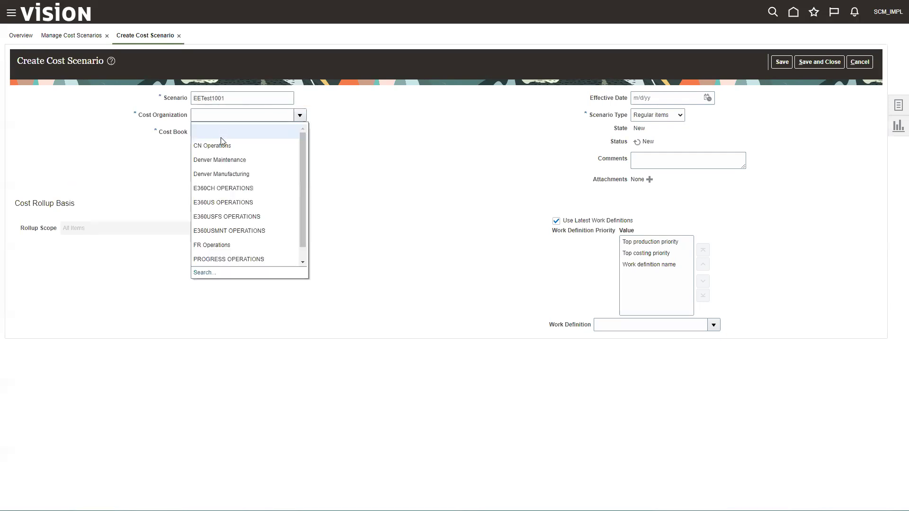
click(218, 117)
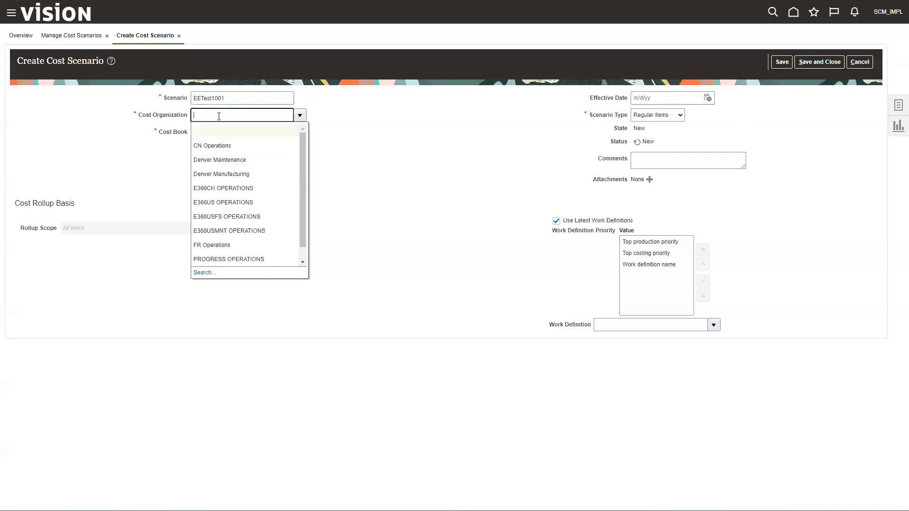
text(US Operations)
key(Tab)
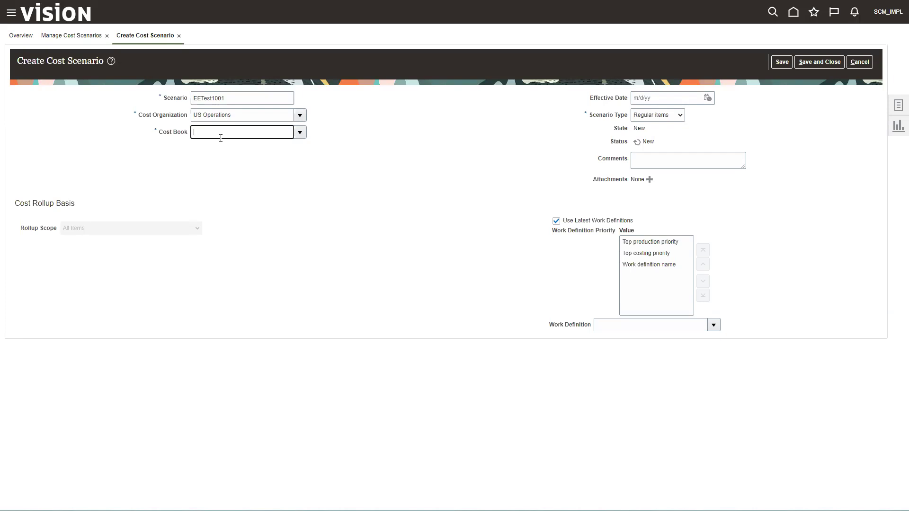
text(Financial)
key(Tab)
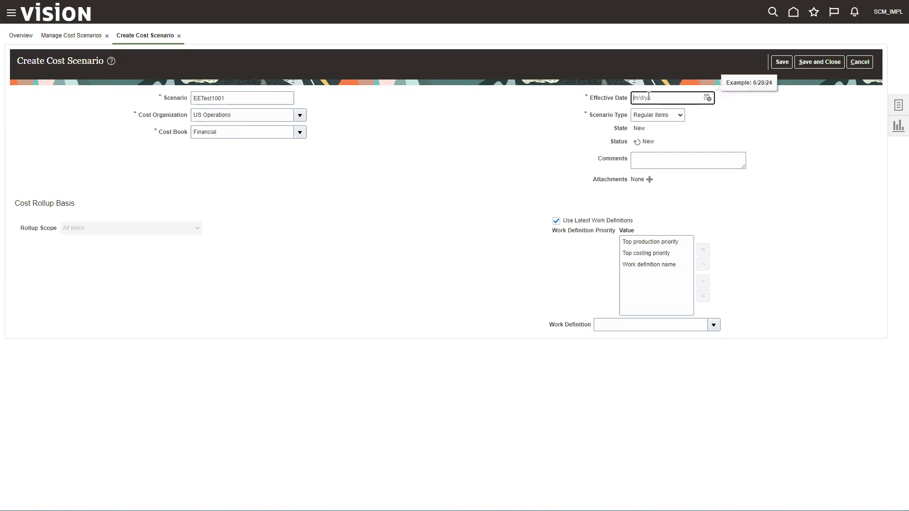
text(07/01/24)
key(Tab)
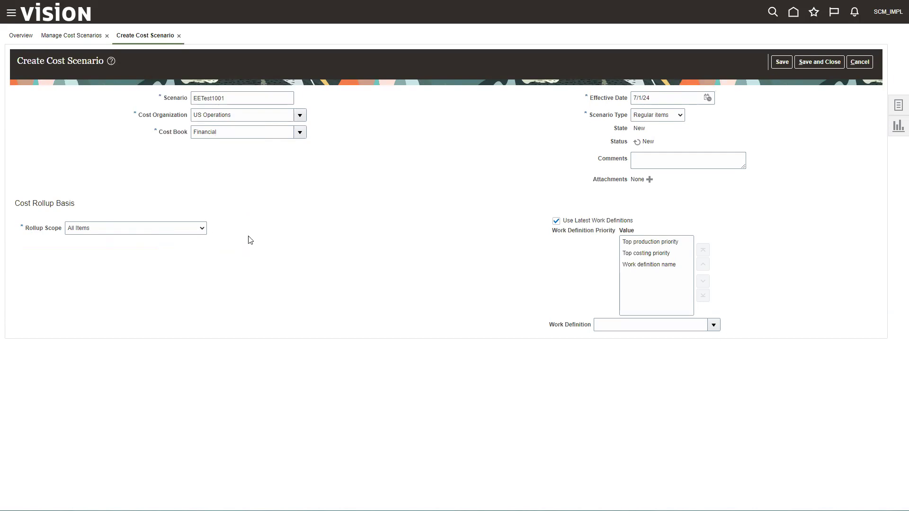
Step: Set rollup scope to Selected Items and add item AS4751100, keeping the 7/1/24 effective date
click(203, 230)
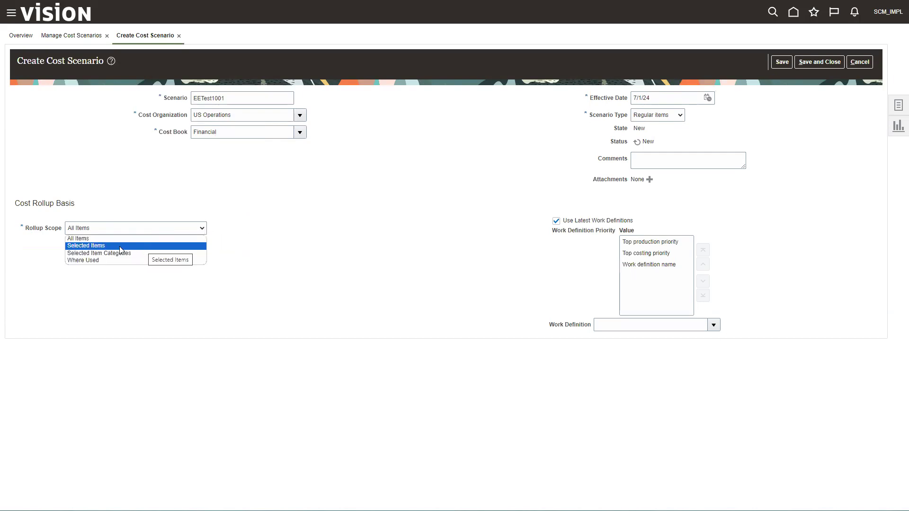
click(98, 246)
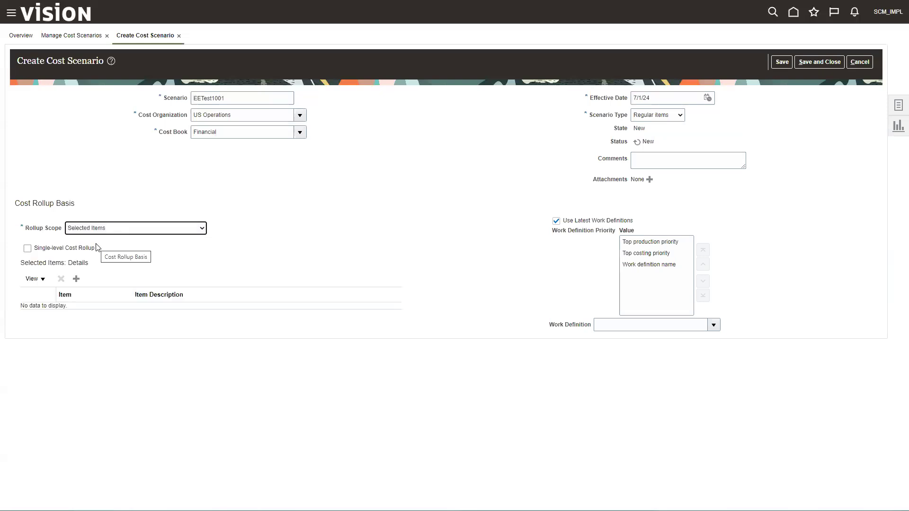
click(76, 279)
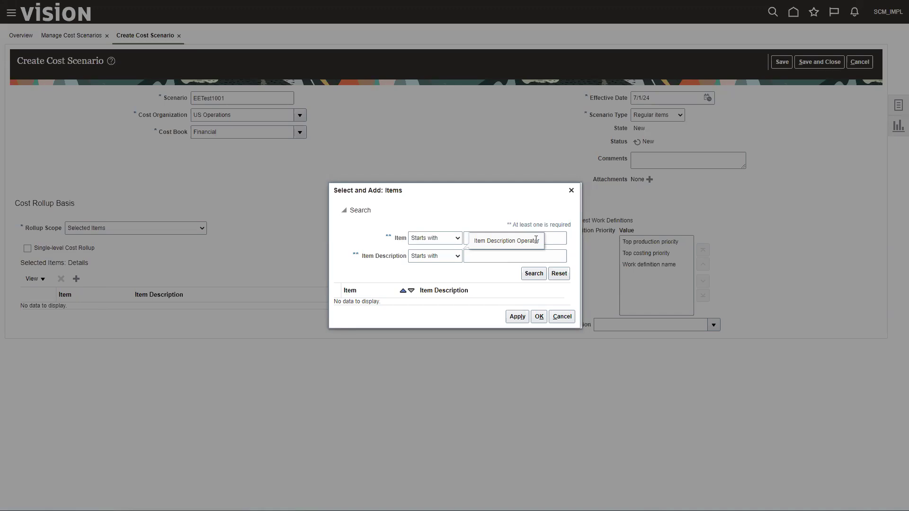
click(486, 239)
text(AS)
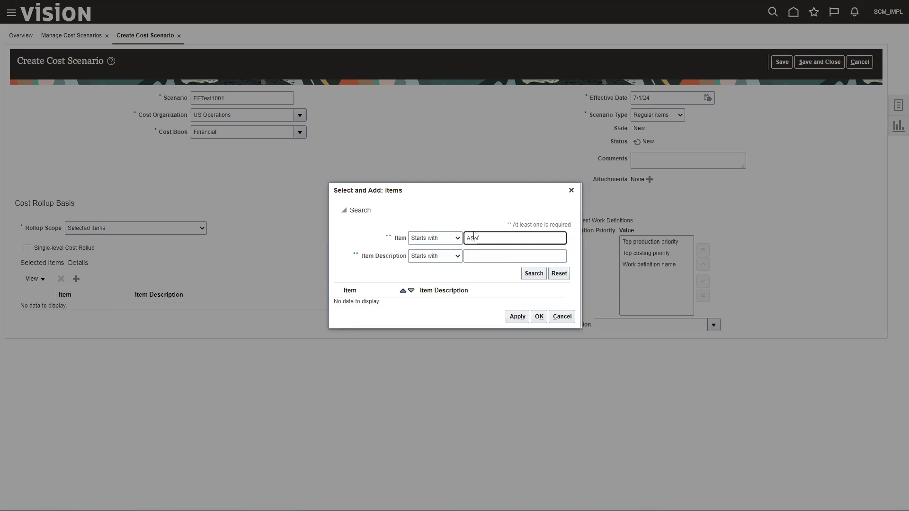
text(75110)
click(534, 273)
click(538, 321)
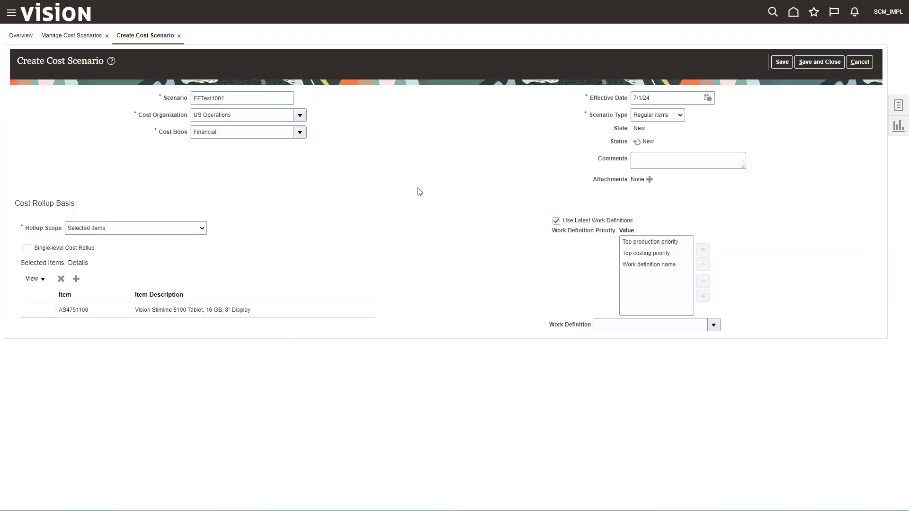
triple_click(663, 98)
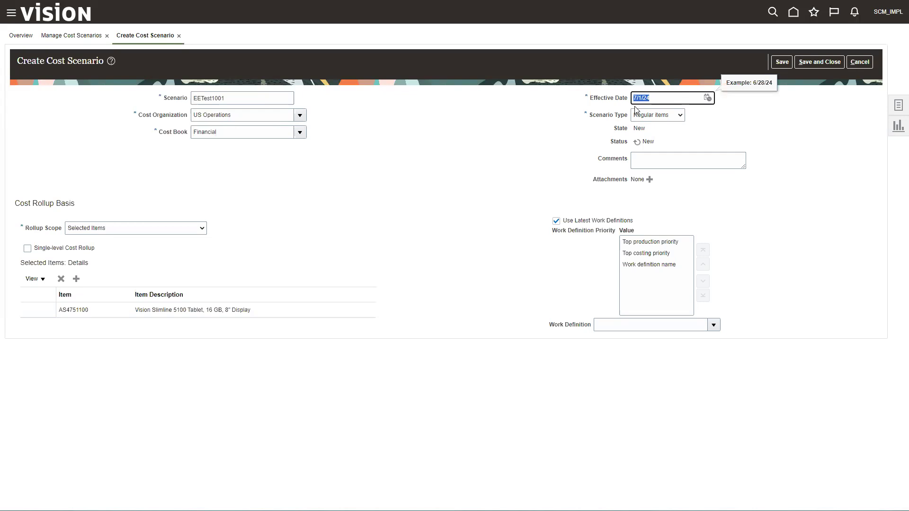
click(705, 184)
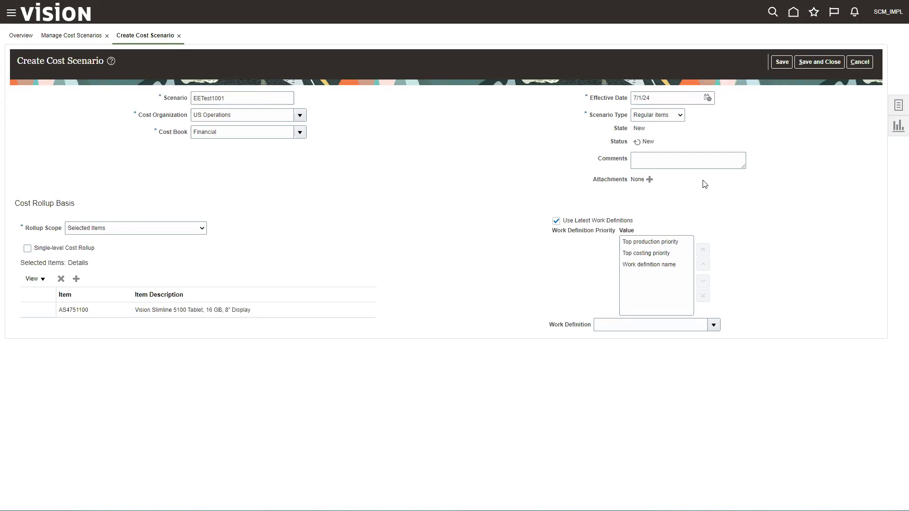
Step: Save EETest1001 and open Manage Standard Costs via Actions, which shows no costs yet
click(783, 62)
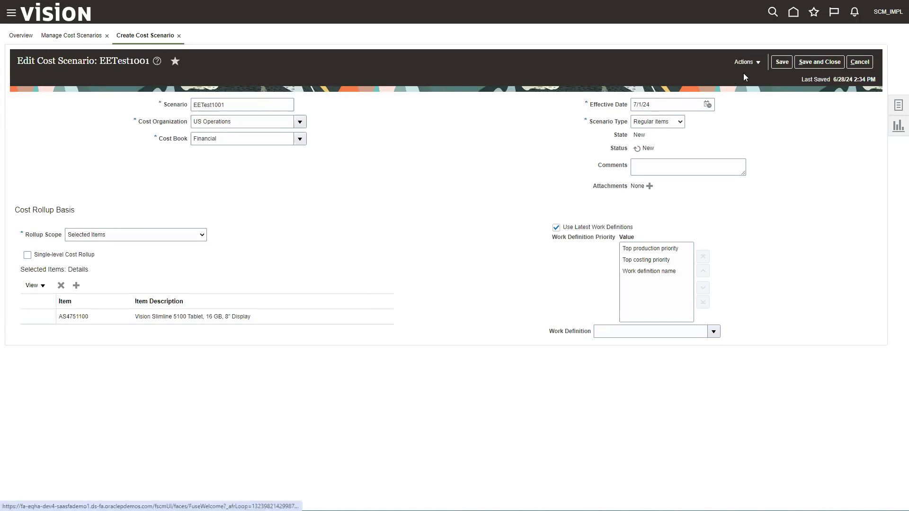
click(745, 65)
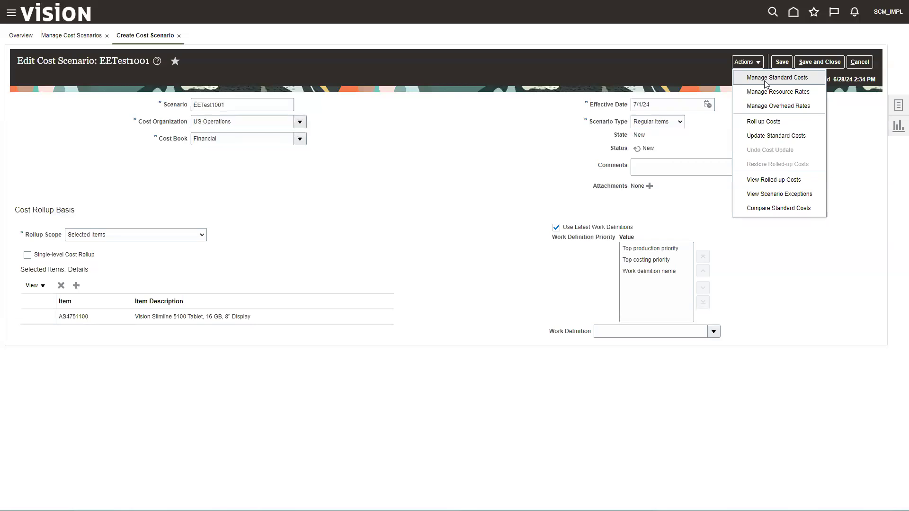
click(765, 80)
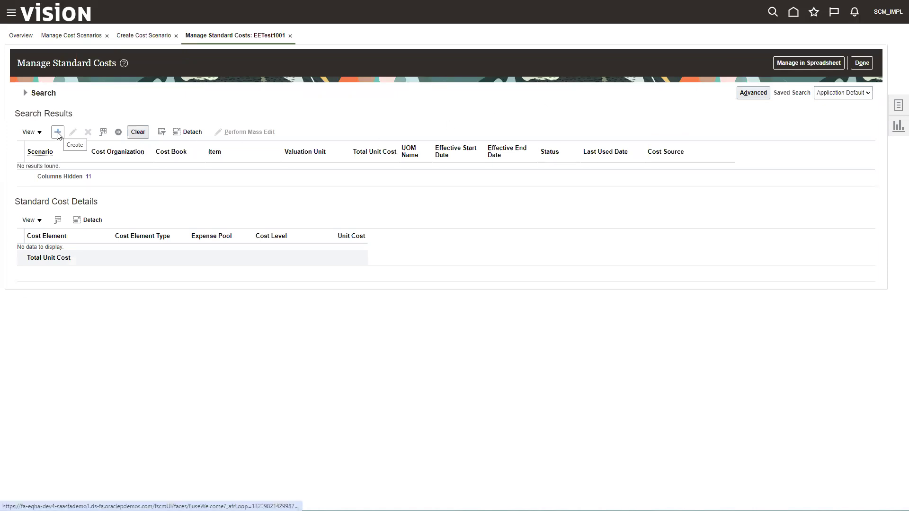
click(26, 101)
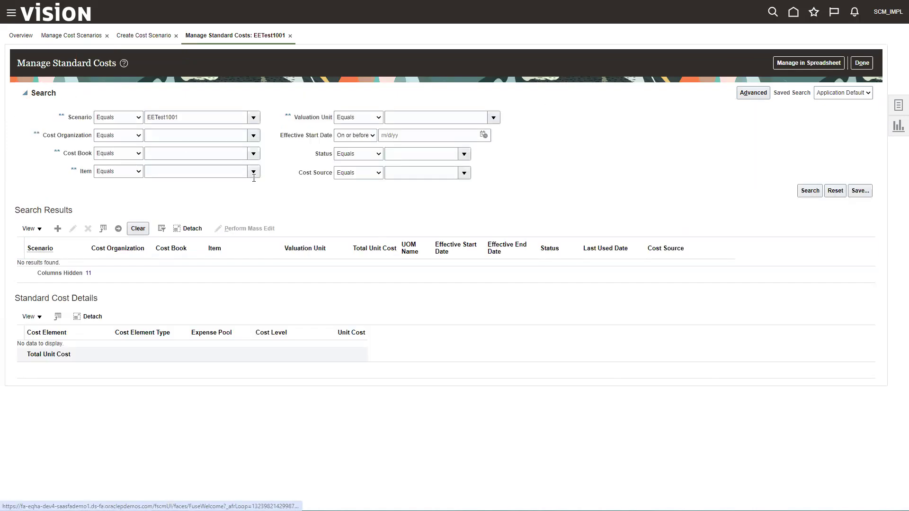
click(25, 95)
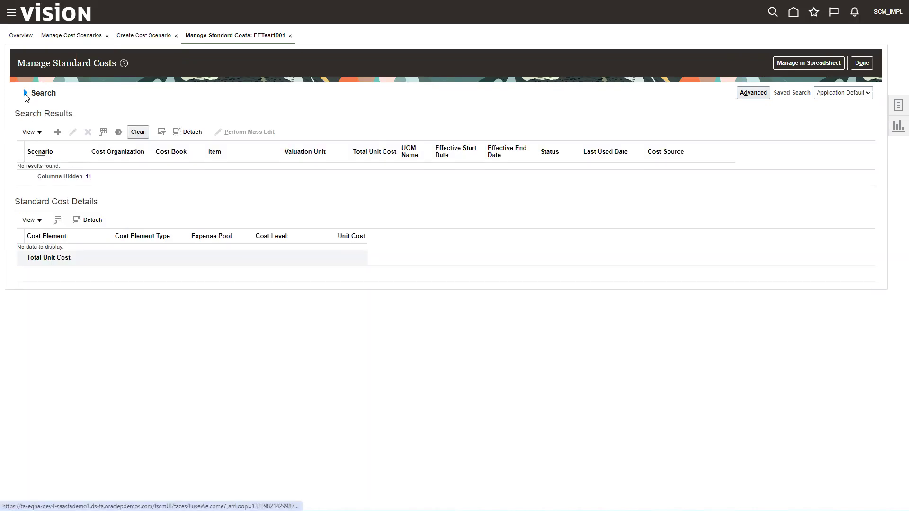
Step: Create a standard cost for item CM4751103 in valuation unit US\-001-002
click(58, 132)
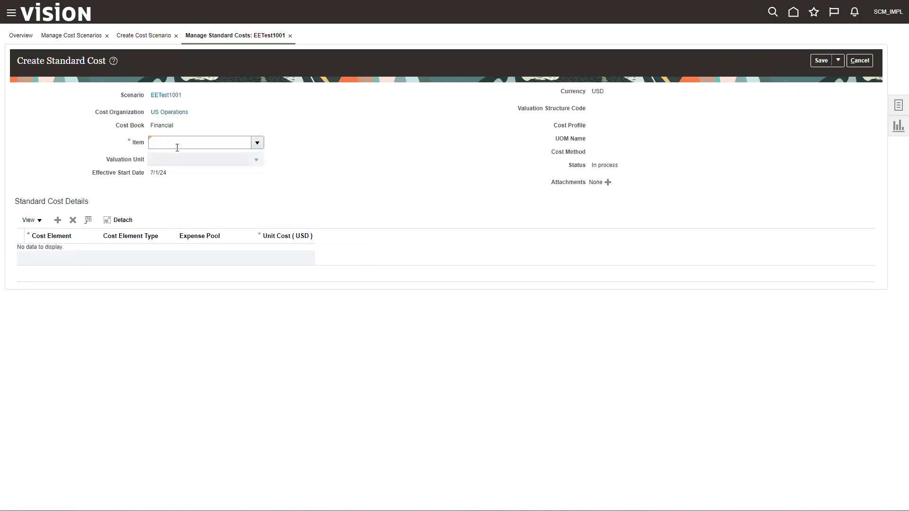
click(178, 145)
text(Cm)
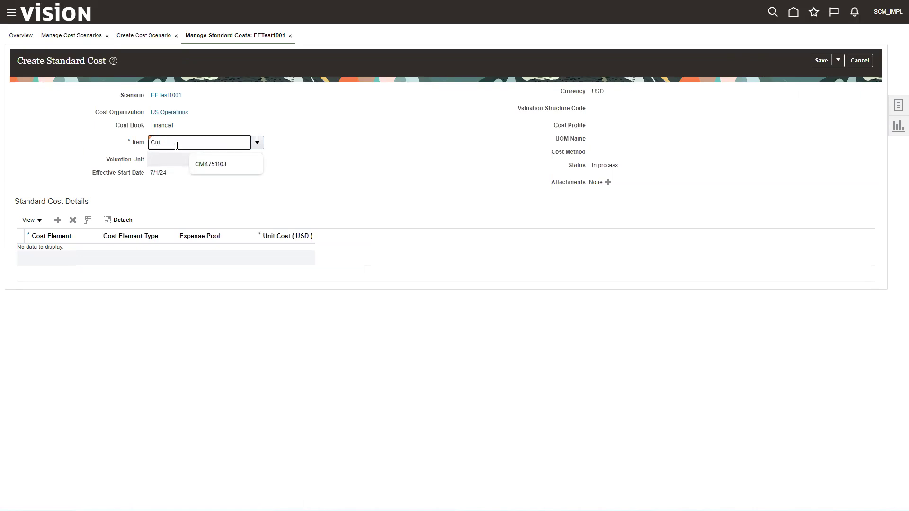
text(4751103)
key(Tab)
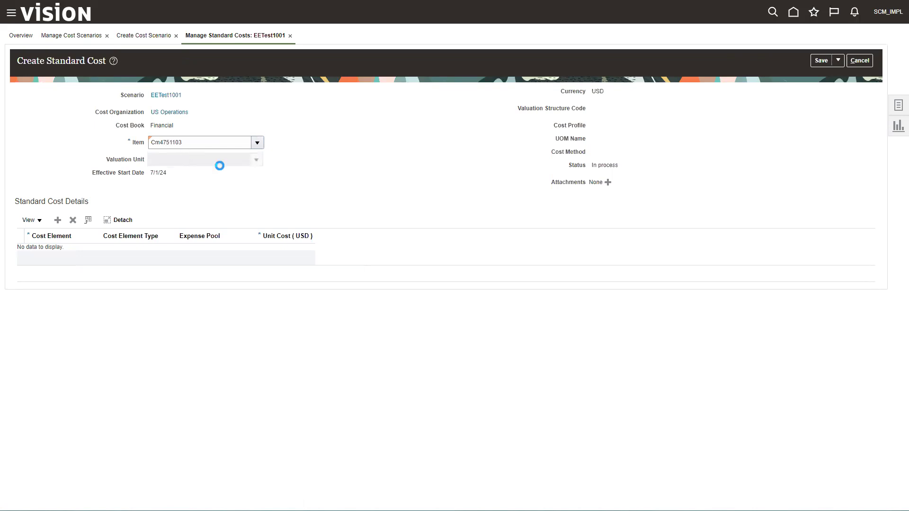
click(256, 160)
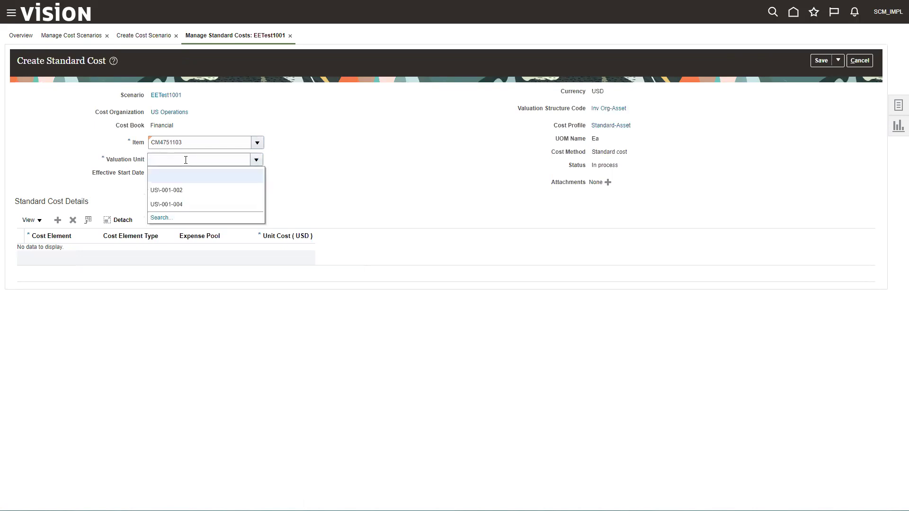
click(170, 191)
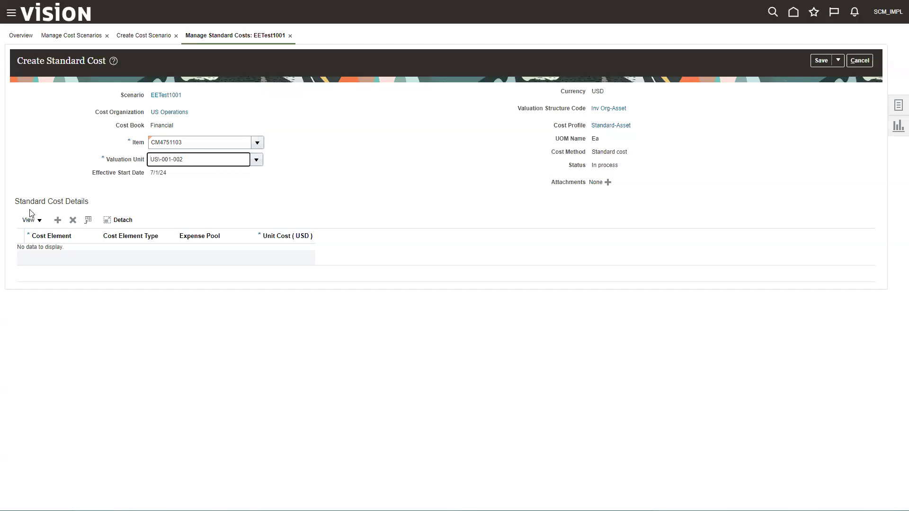
Step: Add a MATERIAL cost line with unit cost 21.50
click(57, 220)
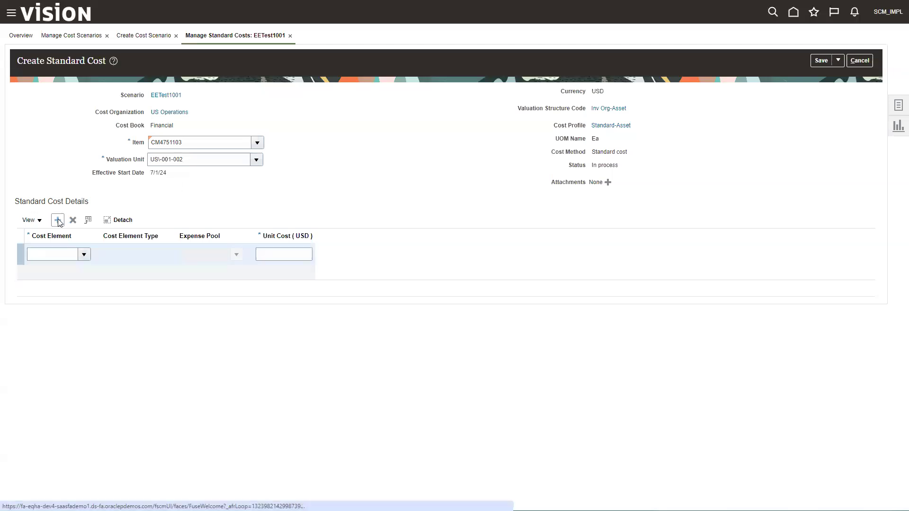
click(59, 253)
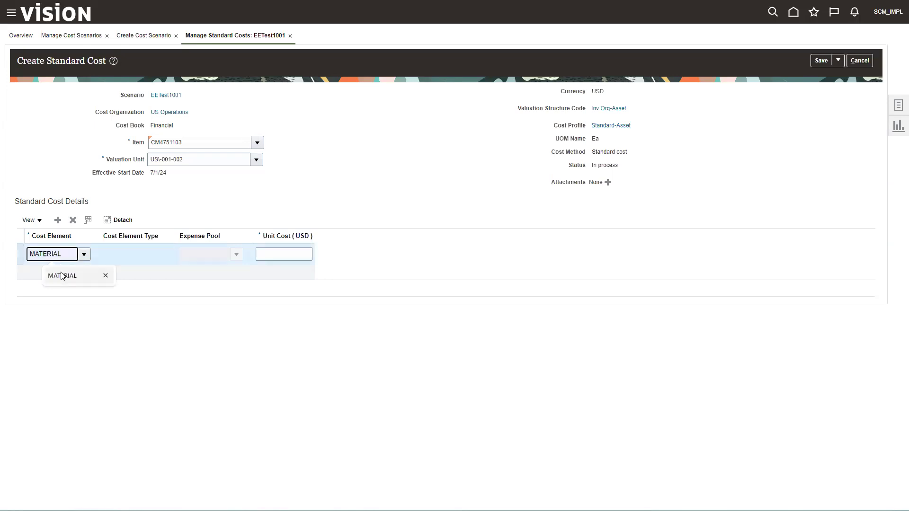
click(84, 255)
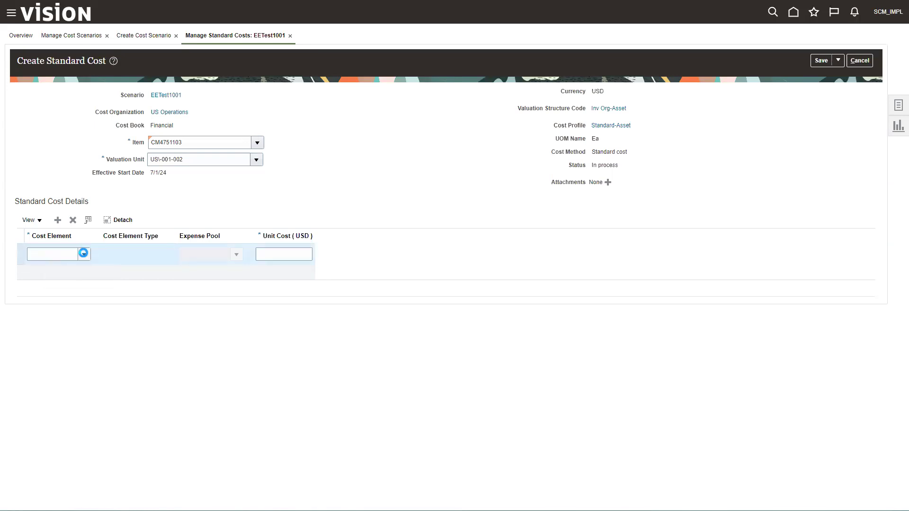
click(64, 253)
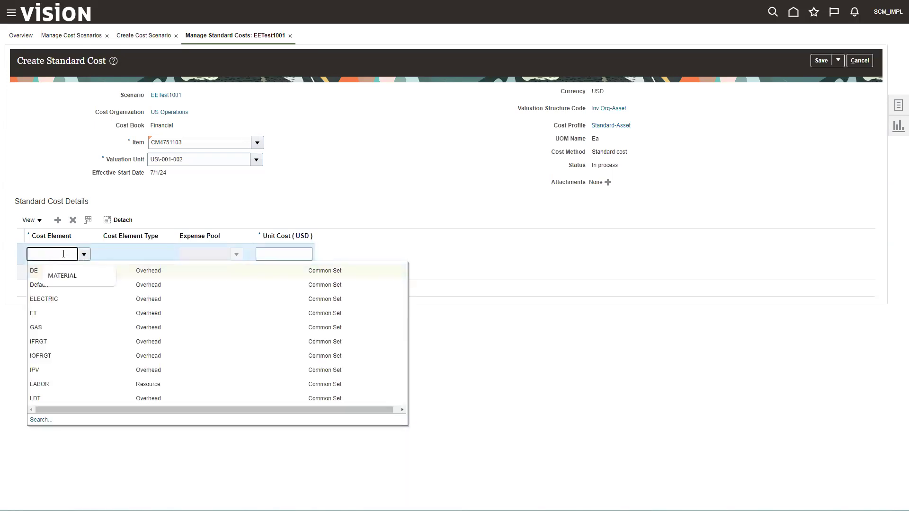
text(MaTErial)
click(62, 275)
click(282, 255)
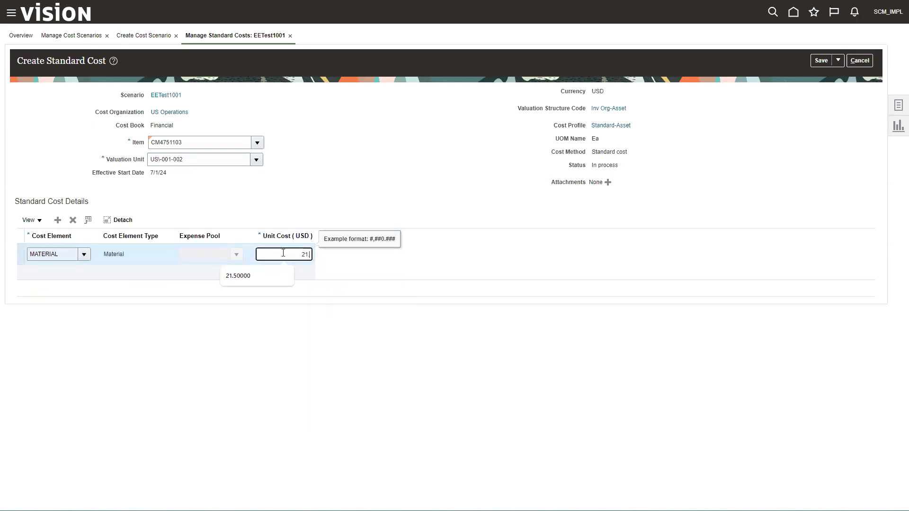
text(.50)
click(178, 322)
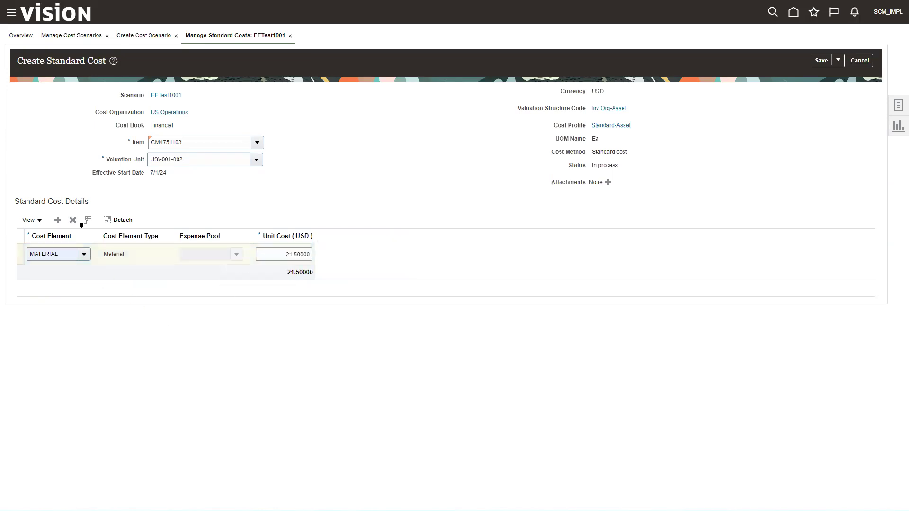
Step: Add an IFRGT line from expense pool US_MFG at unit cost 1.50, totaling 23.00
click(57, 220)
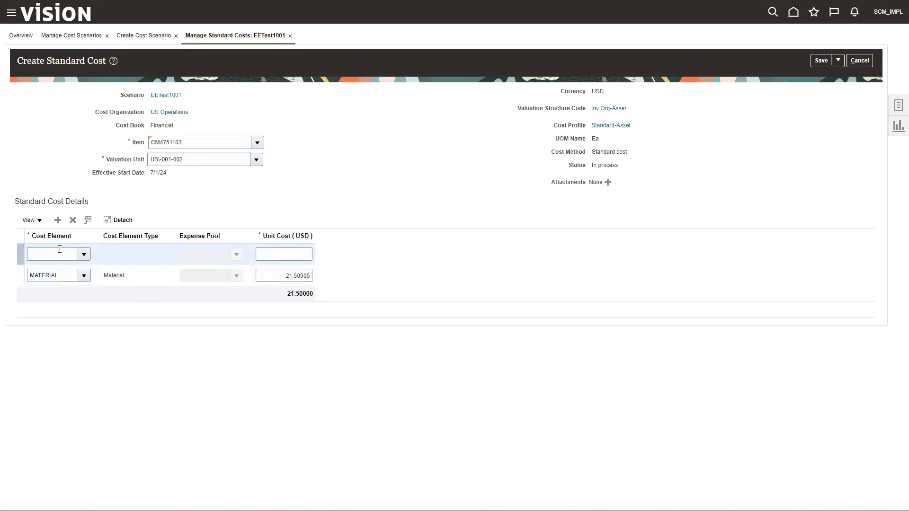
click(84, 255)
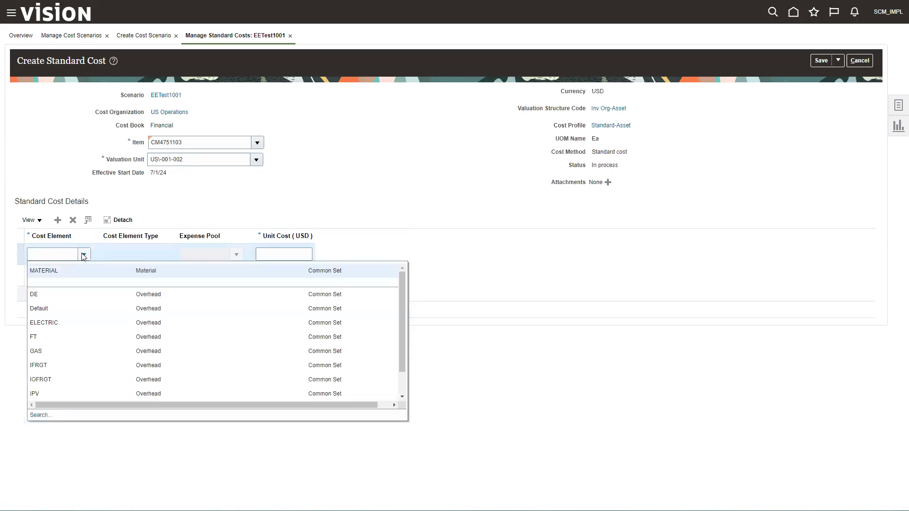
click(50, 367)
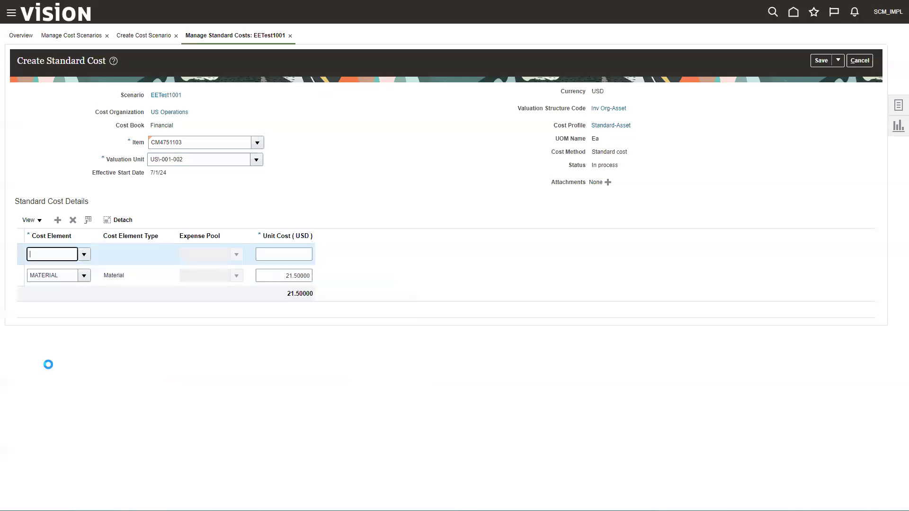
click(212, 254)
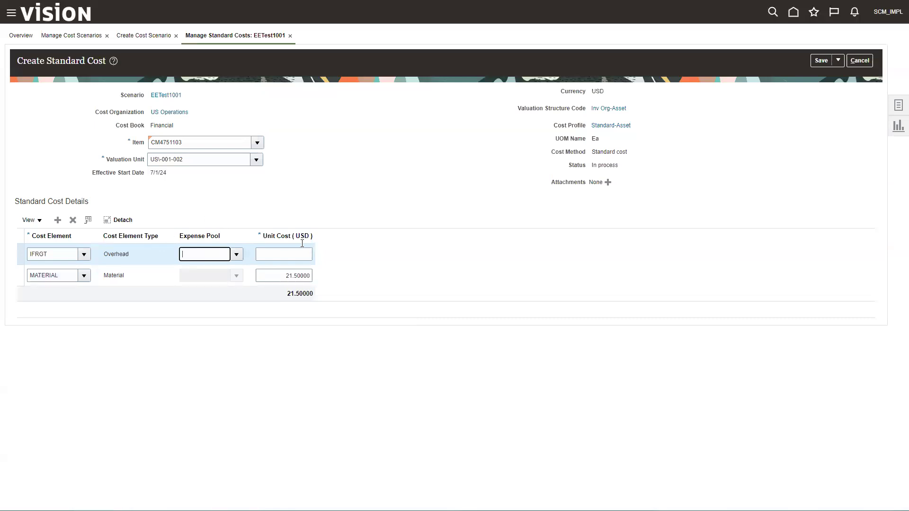
click(236, 255)
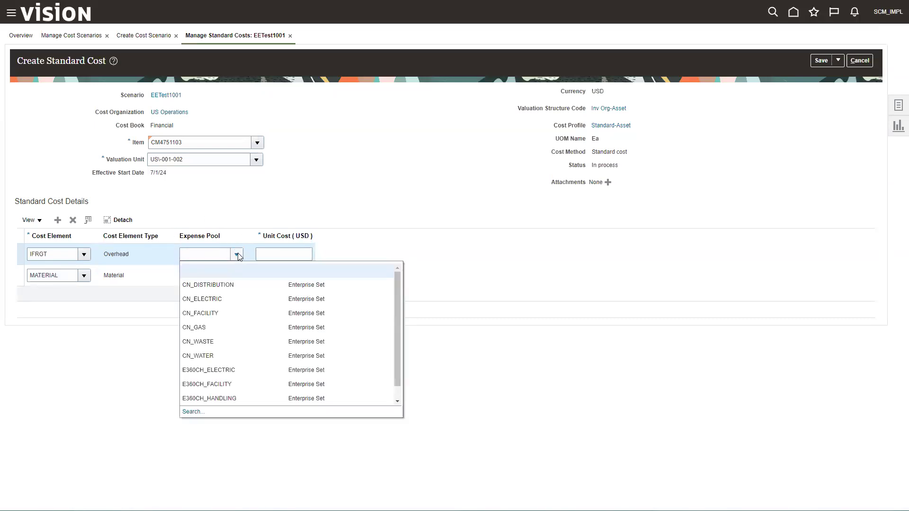
scroll(226, 342, down, 1)
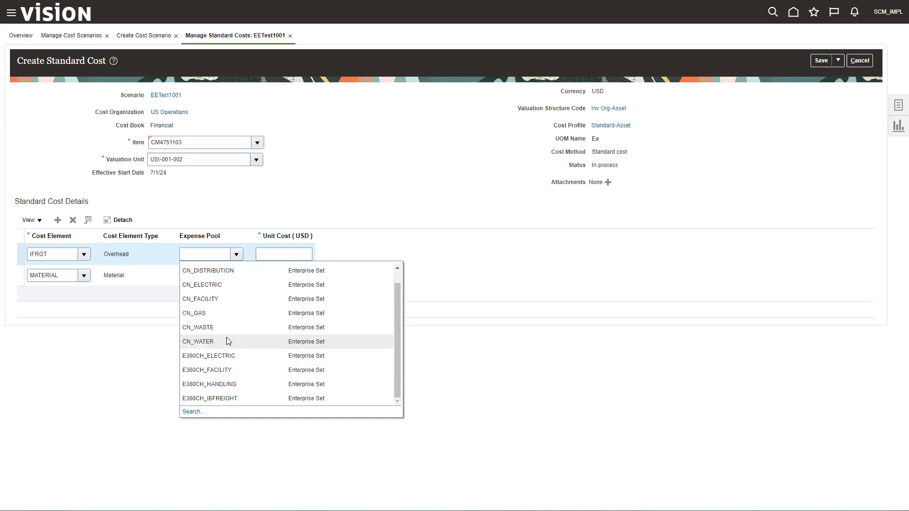
click(203, 256)
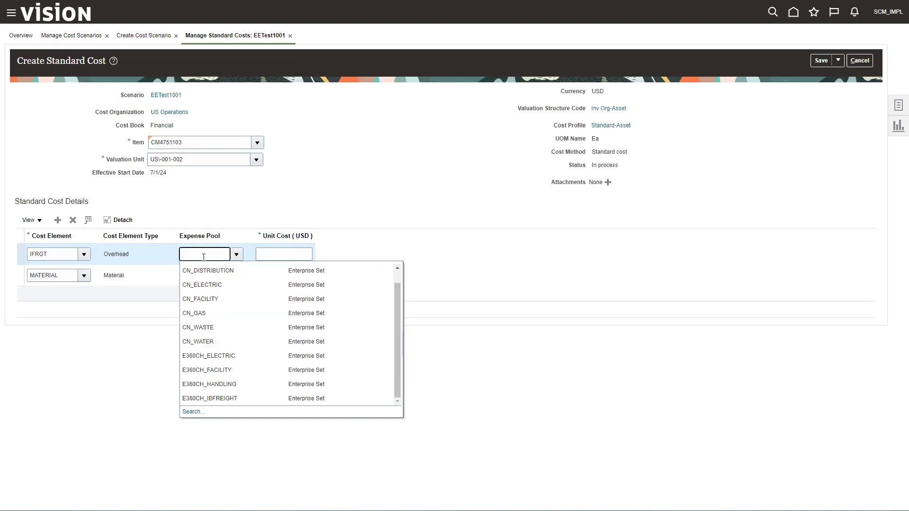
text(US_MFG)
key(Tab)
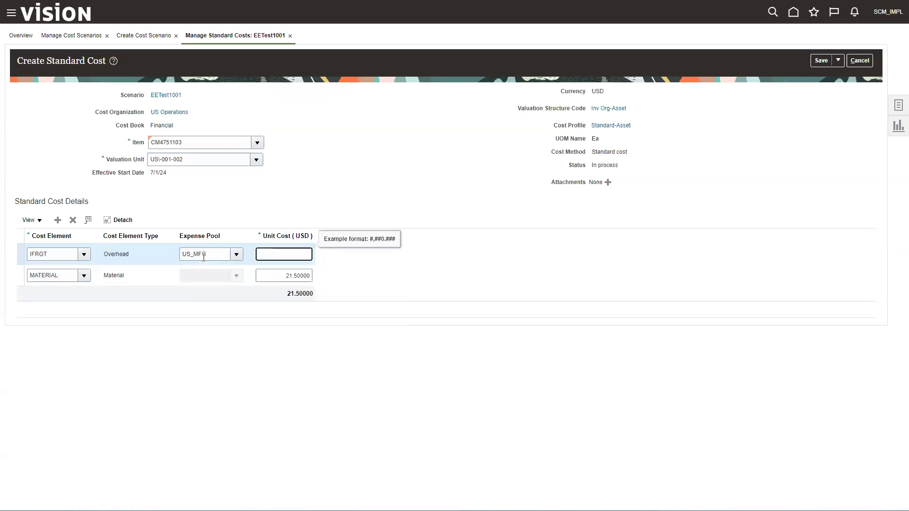
text(1.5)
key(Tab)
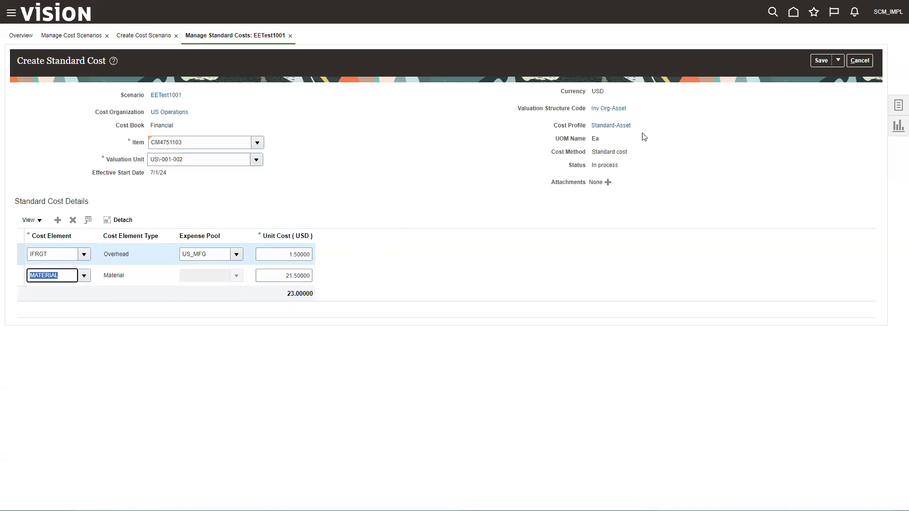
click(838, 60)
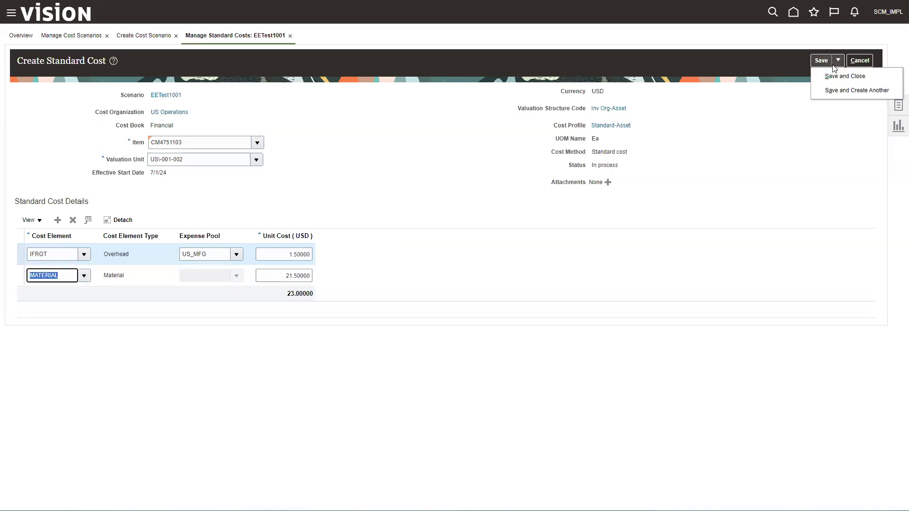
Step: Save CM4751103's cost and start item CM4751111 in valuation unit US\-001-002
click(830, 92)
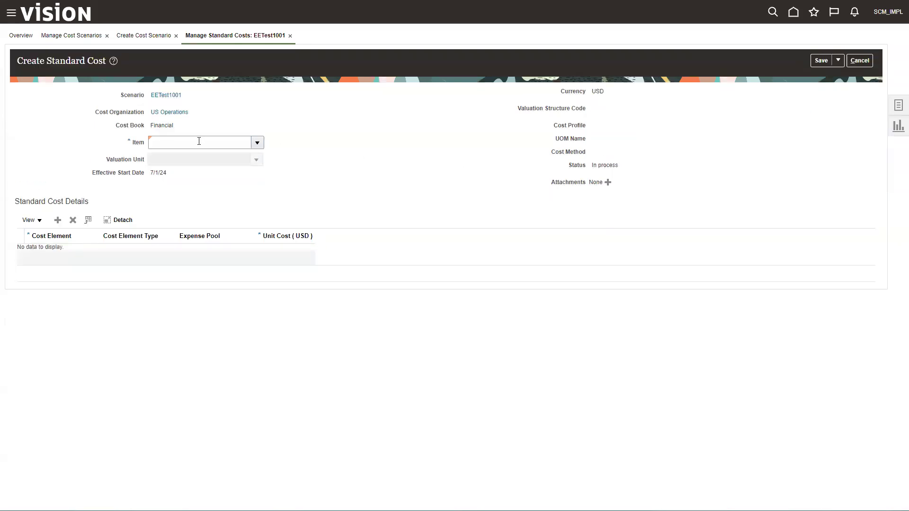
click(199, 141)
text(CM)
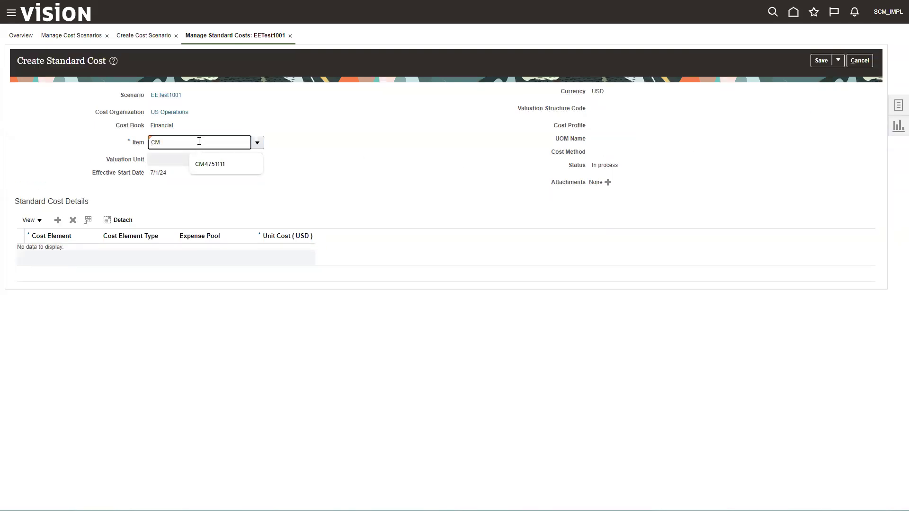
text(4751111)
key(Tab)
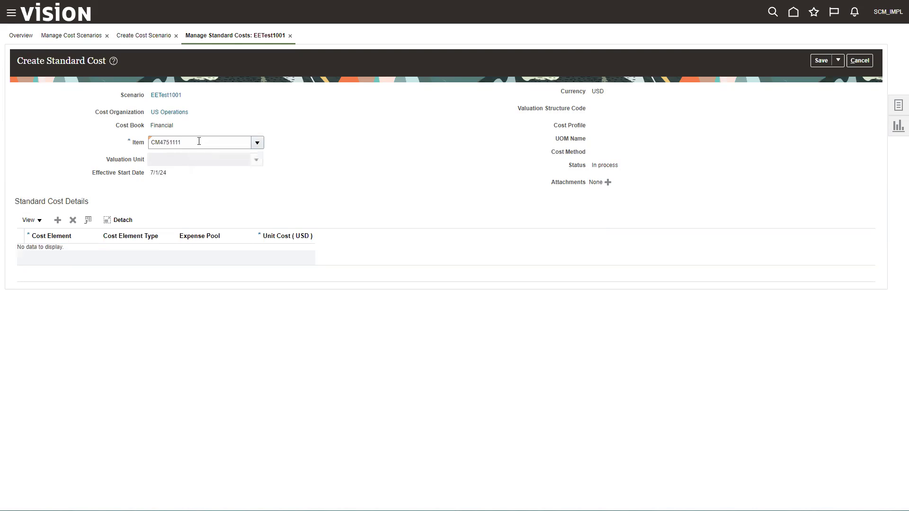
click(257, 160)
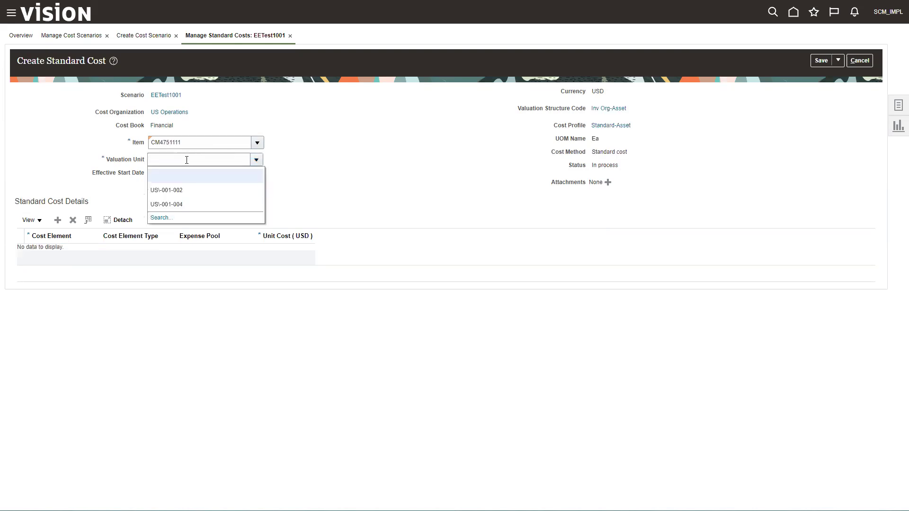
click(173, 190)
Step: Add a MATERIAL cost line with unit cost 18.395
click(58, 221)
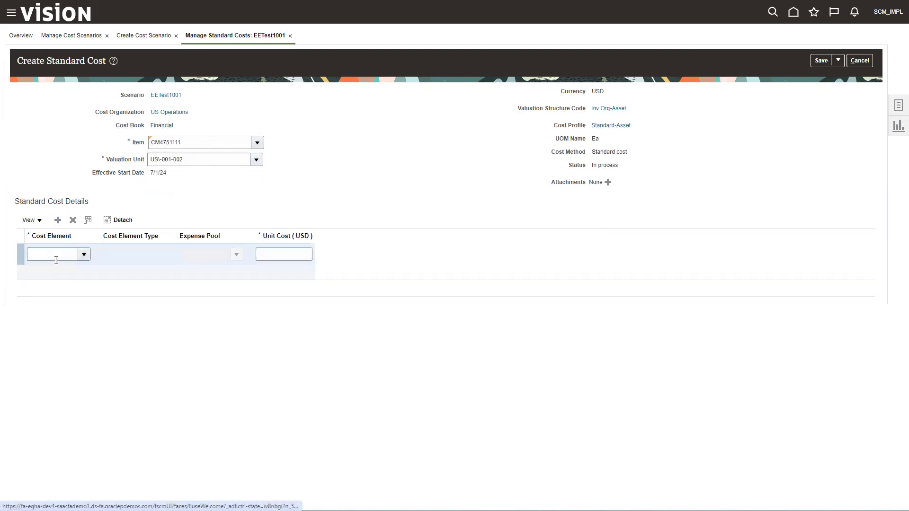
click(55, 255)
text(Mate)
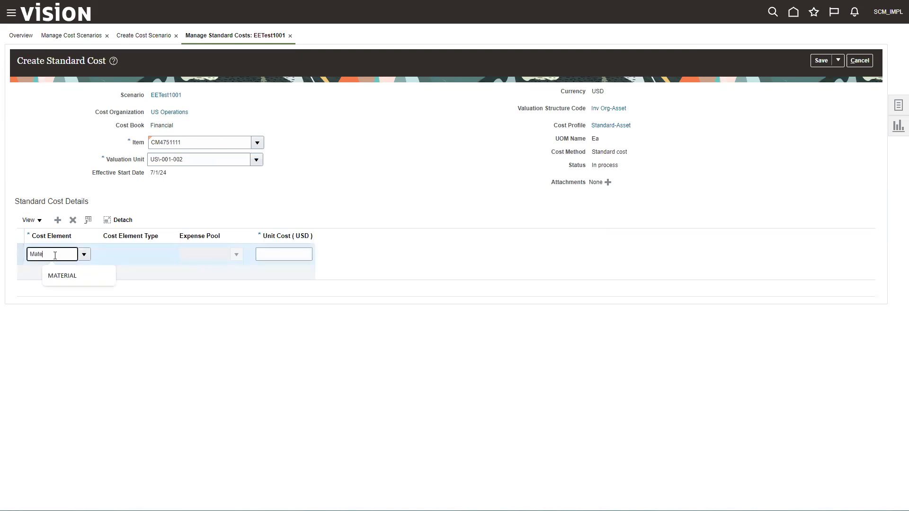
text(rial)
click(62, 276)
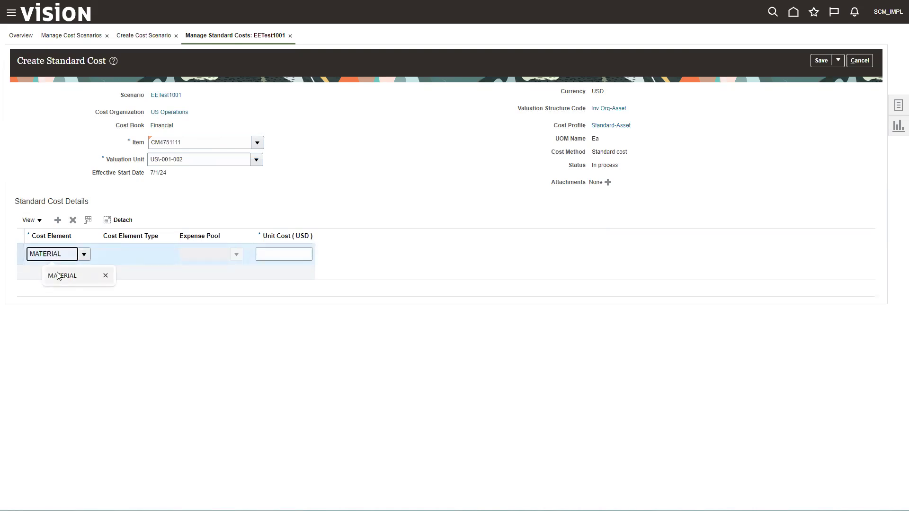
click(267, 255)
text(18.395)
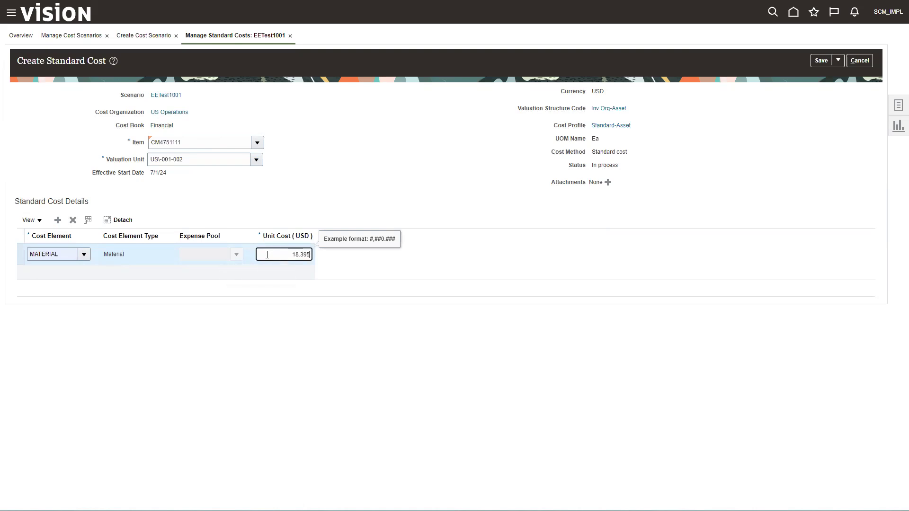
key(Tab)
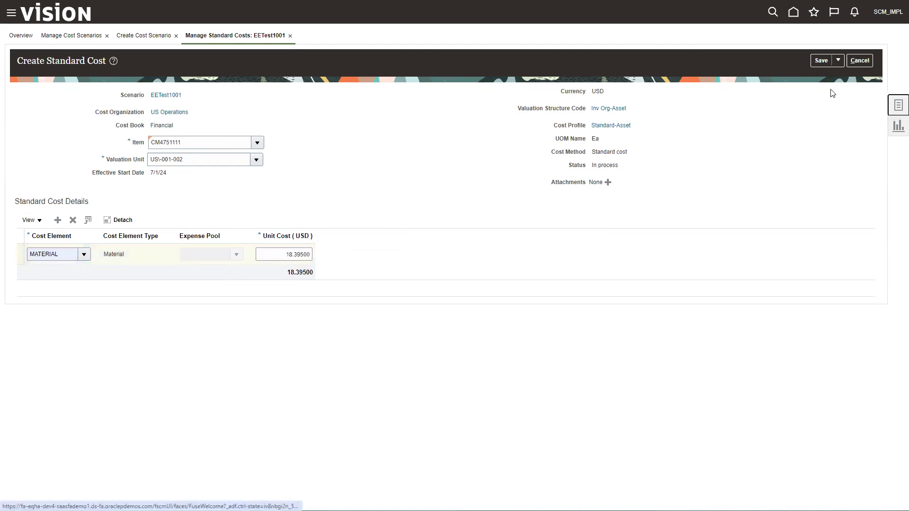
Step: Save CM4751111's cost and start item CM4751113 with its valuation unit
click(838, 60)
click(831, 90)
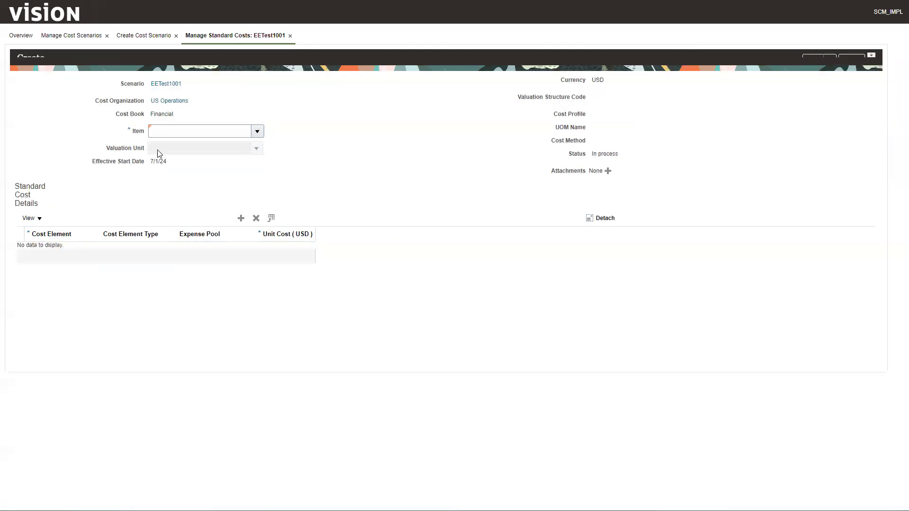
click(175, 140)
text(4175)
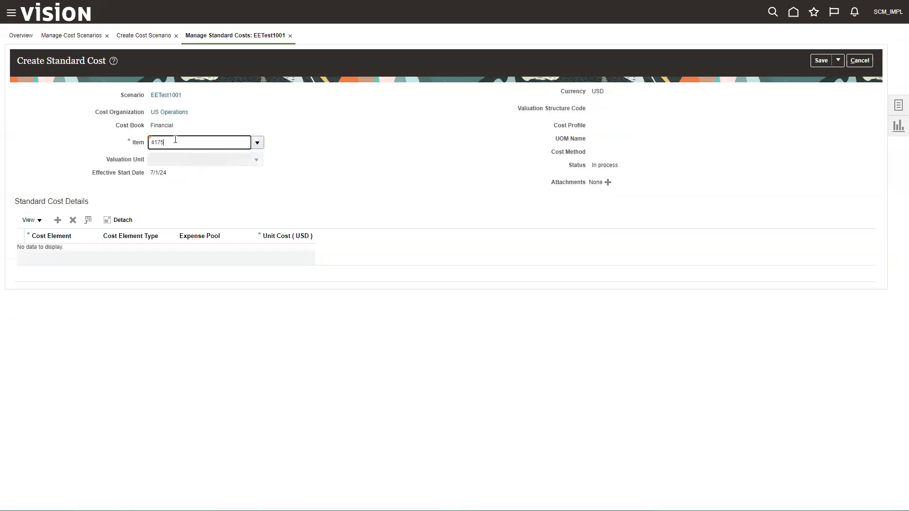
text(1113)
key(BackSpace)
key(BackSpace)
key(BackSpace)
key(BackSpace)
key(BackSpace)
key(BackSpace)
key(BackSpace)
text(AS4751113)
key(Tab)
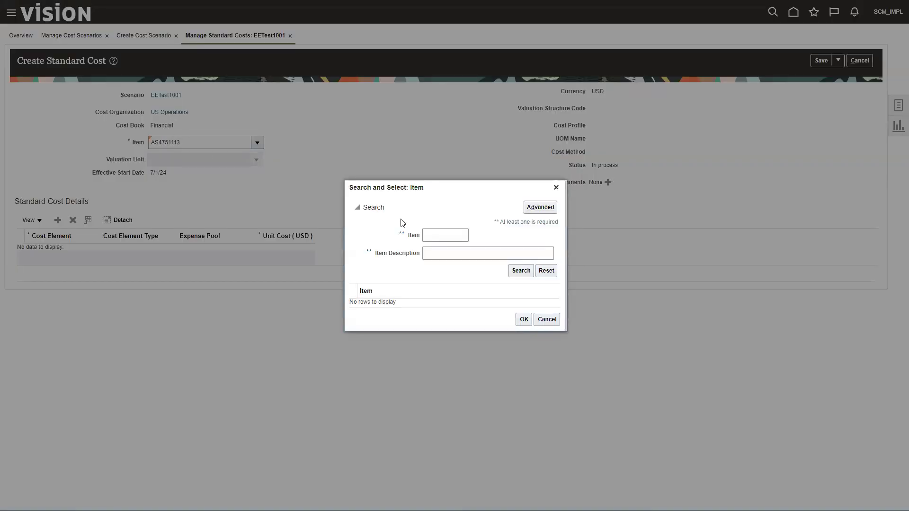
click(556, 188)
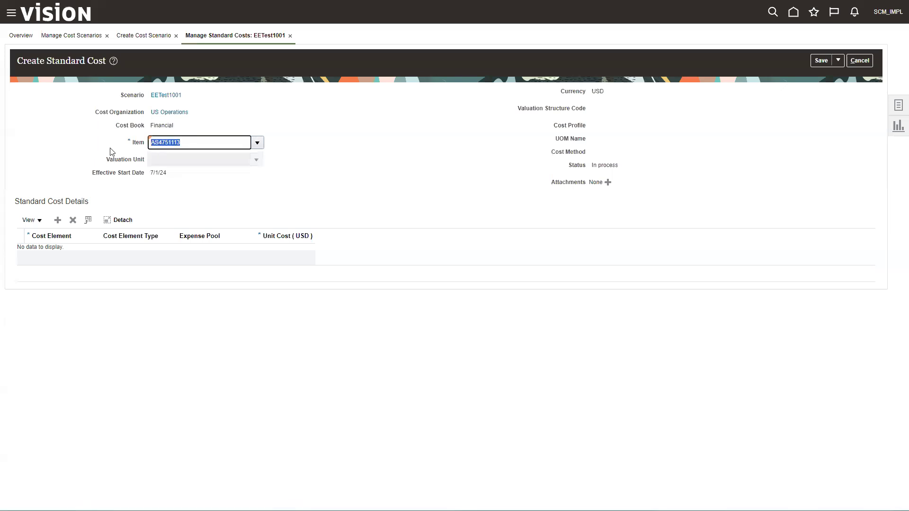
text(CM47511)
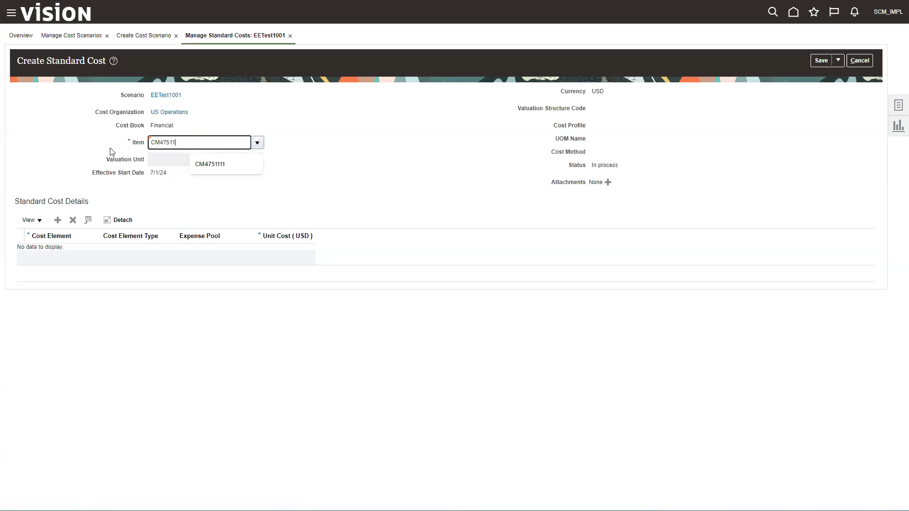
text(13)
key(Tab)
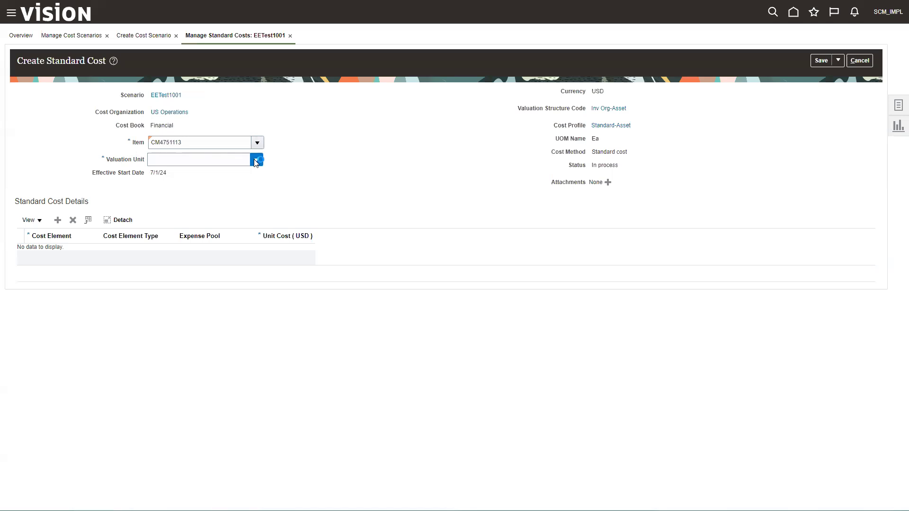
click(170, 189)
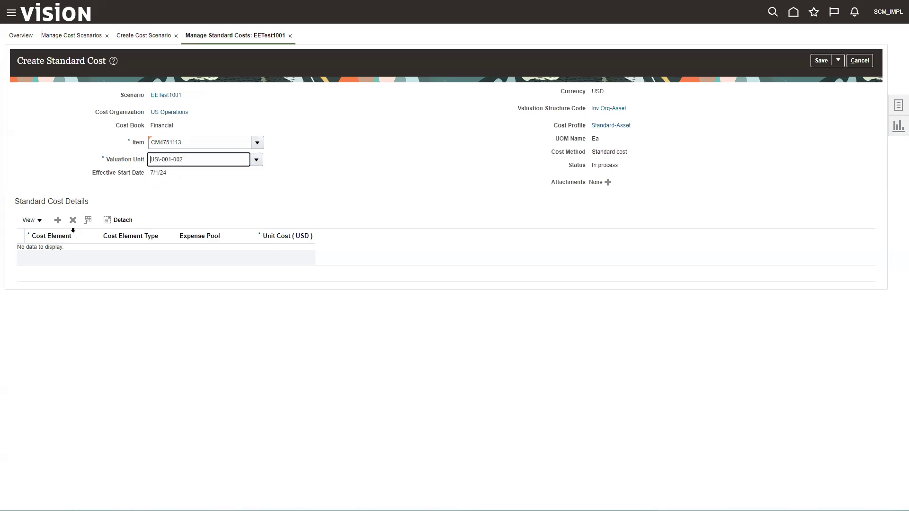
Step: Add a MATERIAL cost line with unit cost 14.55
click(58, 220)
click(65, 254)
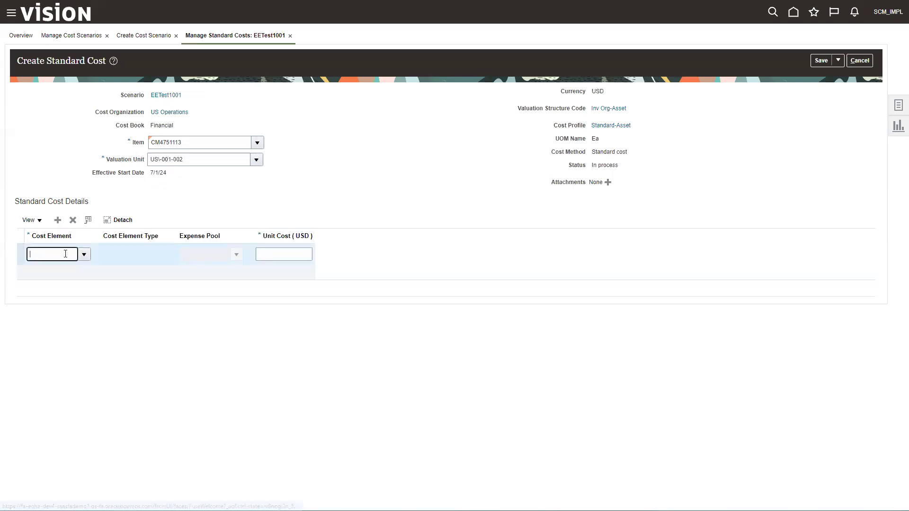
text(MATERIAL)
click(67, 284)
click(291, 251)
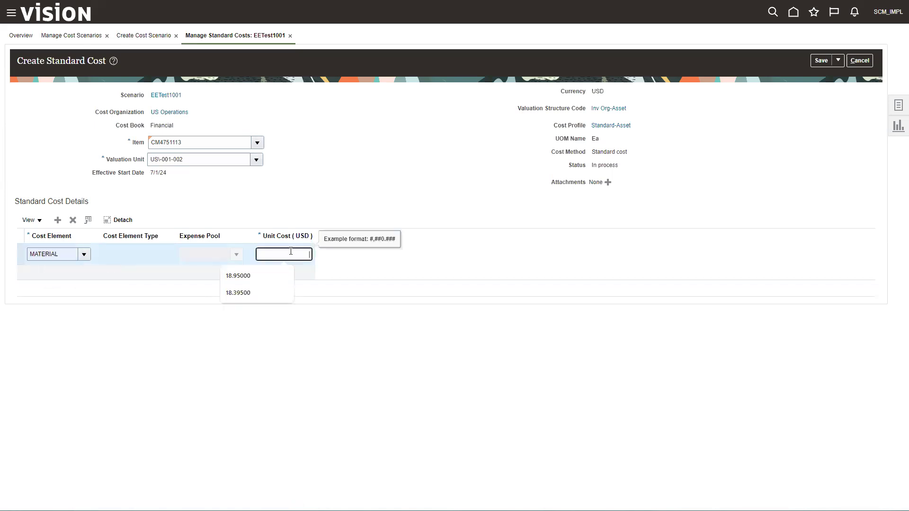
text(14.55)
key(Tab)
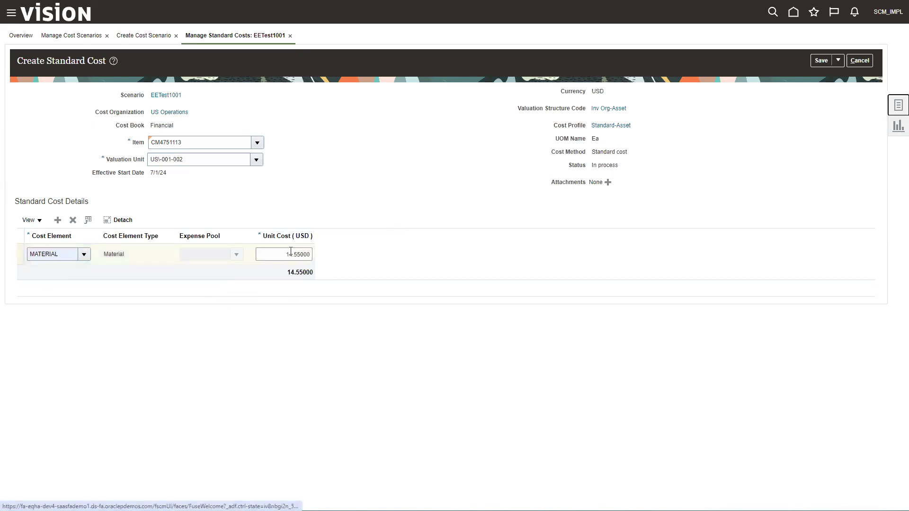
click(839, 62)
Step: Save and close CM4751113's cost, review CM4751111 and CM4751103 details, then return to EETest1001
click(848, 76)
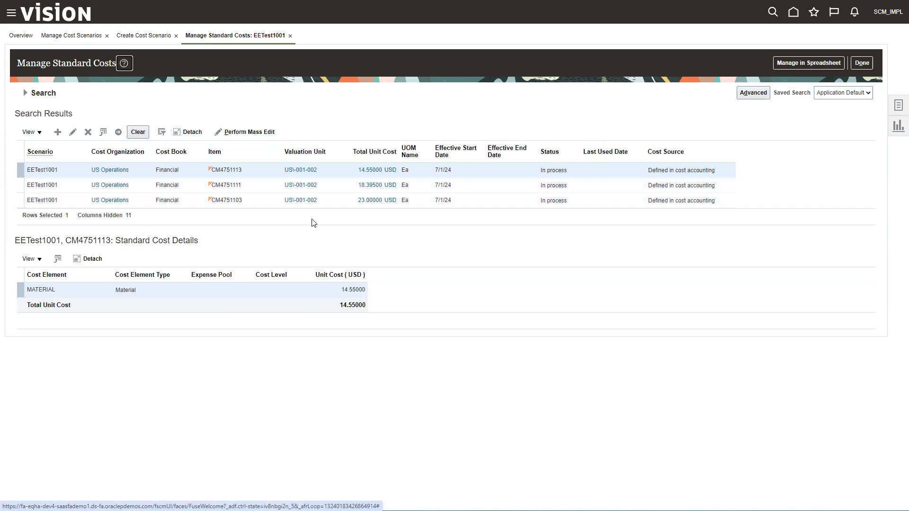
click(251, 185)
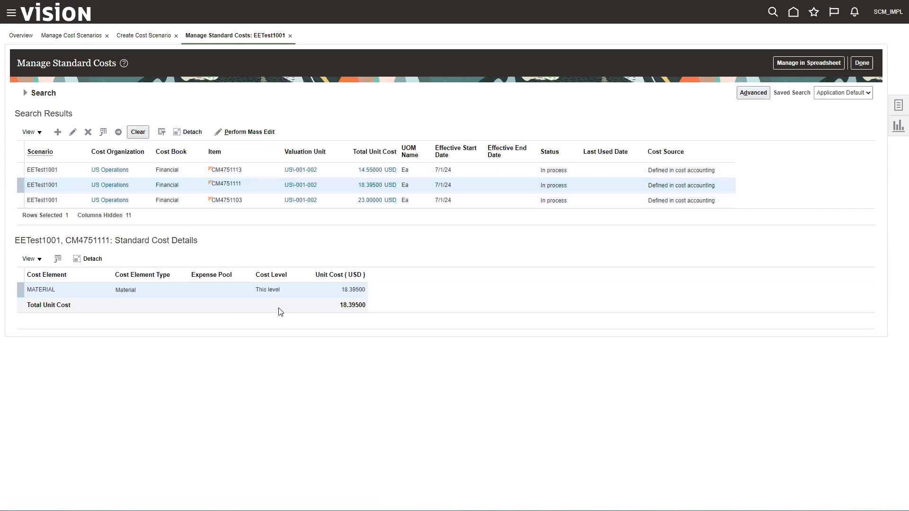
click(259, 199)
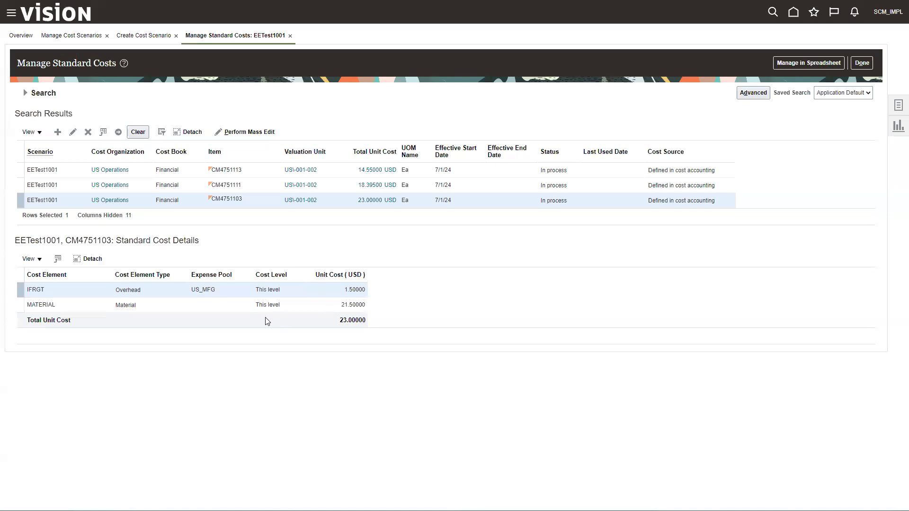
click(860, 63)
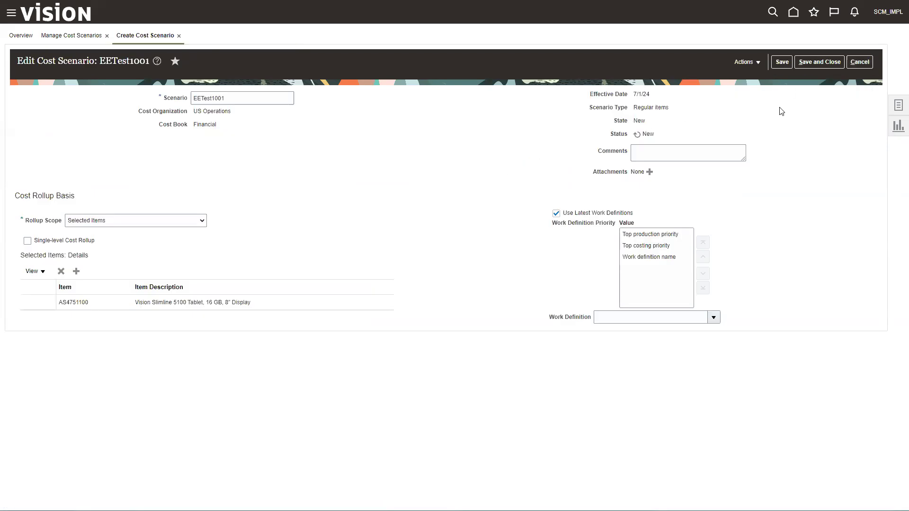
Step: Create a resource rate in EETest1001 for plant Atlanta and resource Technician Level 2
click(748, 62)
click(755, 92)
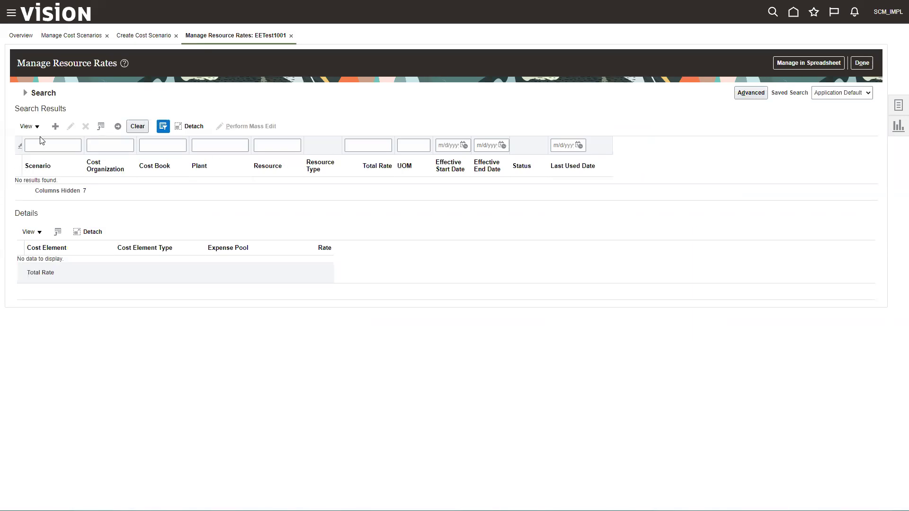
click(55, 126)
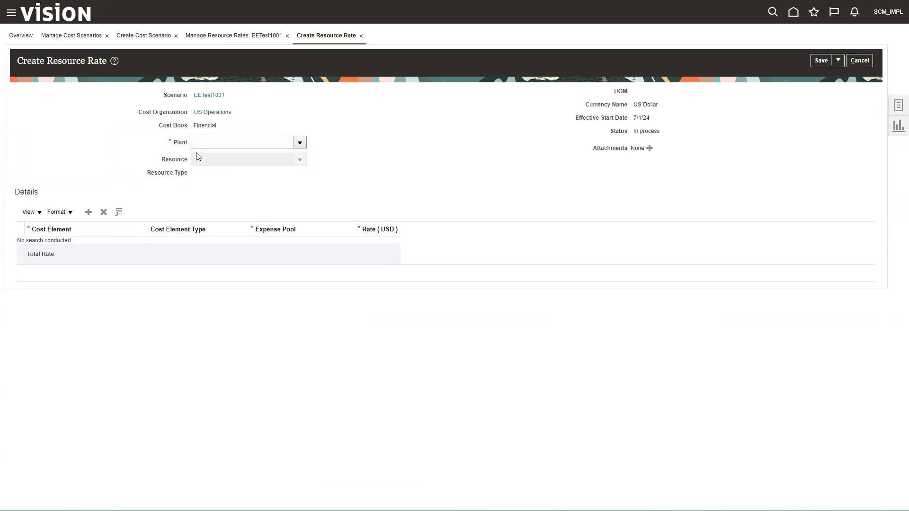
click(262, 144)
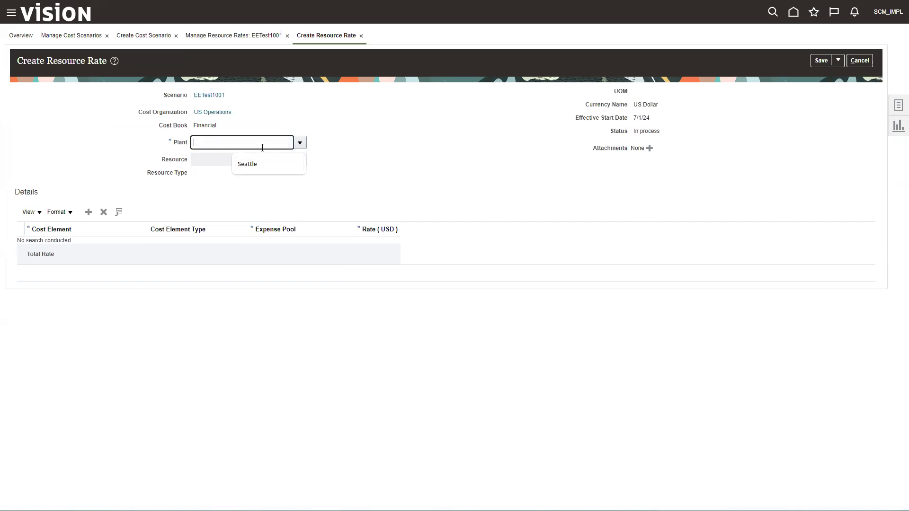
text(Atlan)
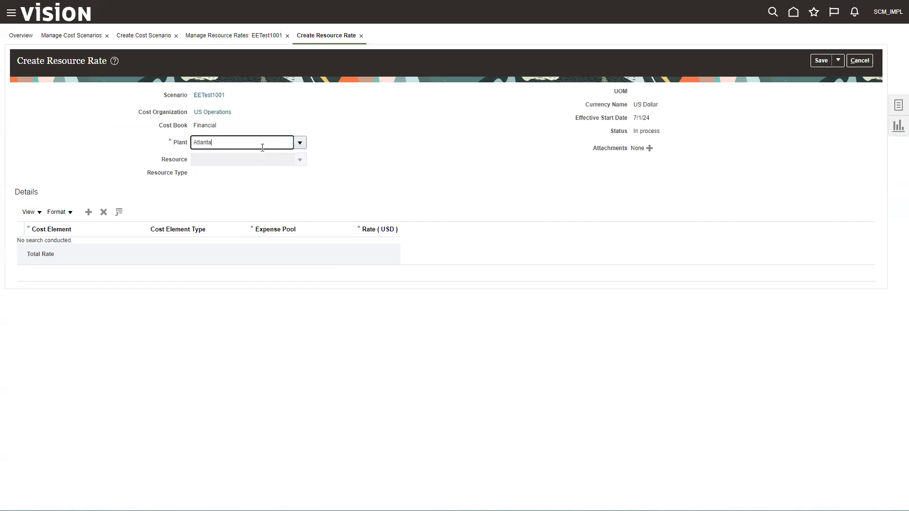
text(ta)
key(Tab)
click(300, 160)
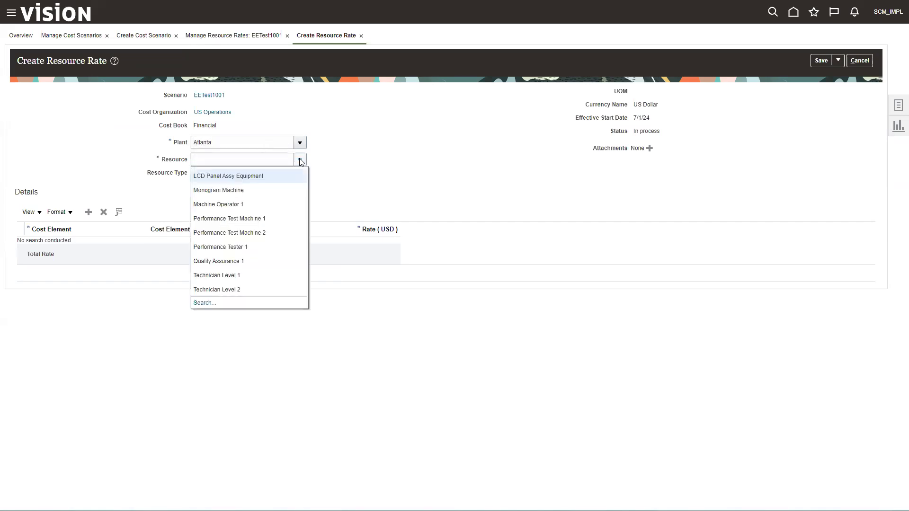
click(231, 290)
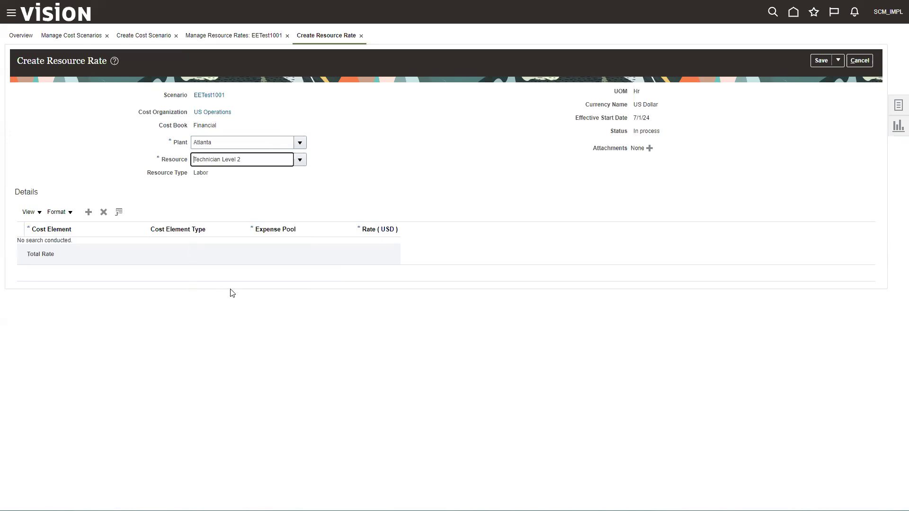
Step: Add a rate detail row with cost element LABOR
click(88, 212)
click(107, 252)
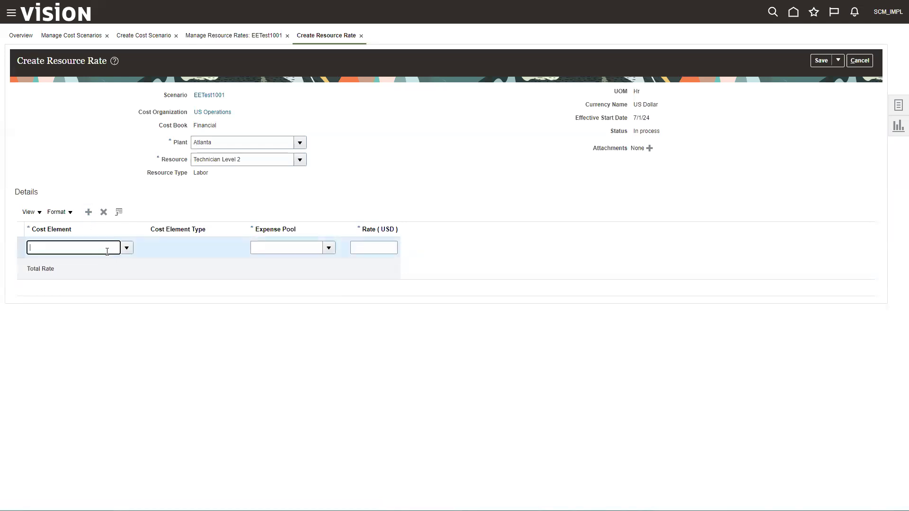
text(Labnor)
key(BackSpace)
key(BackSpace)
key(BackSpace)
text(or)
key(Tab)
click(341, 277)
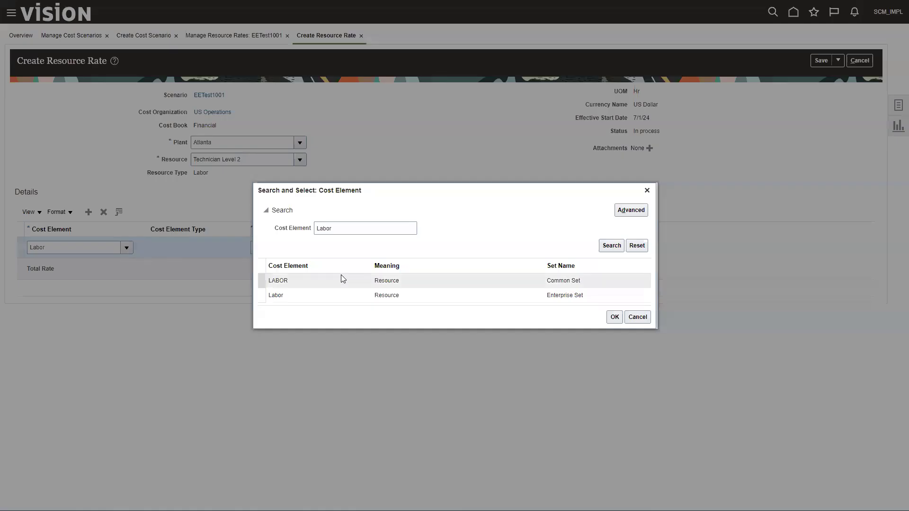
click(614, 317)
Step: Give the LABOR line expense pool US_MFG and a rate of 32.50 USD
click(278, 248)
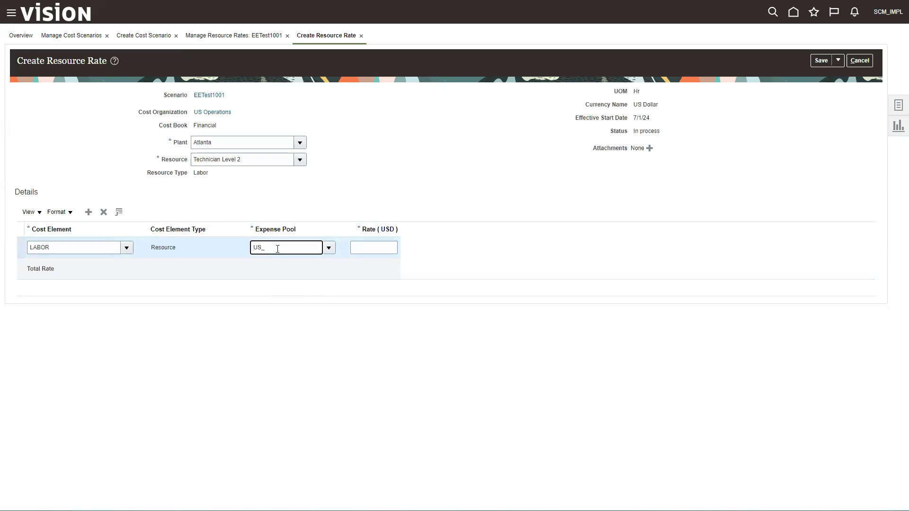
text(US_MFG)
key(Tab)
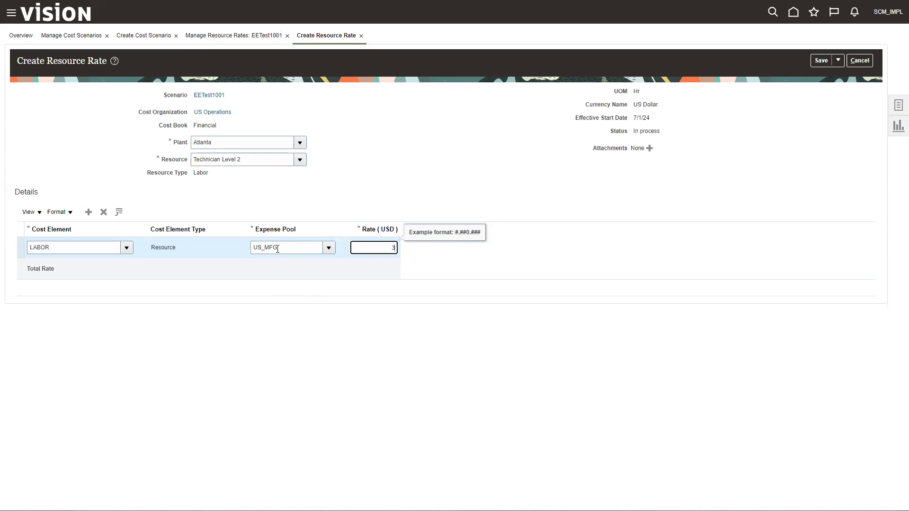
text(2.50)
key(Tab)
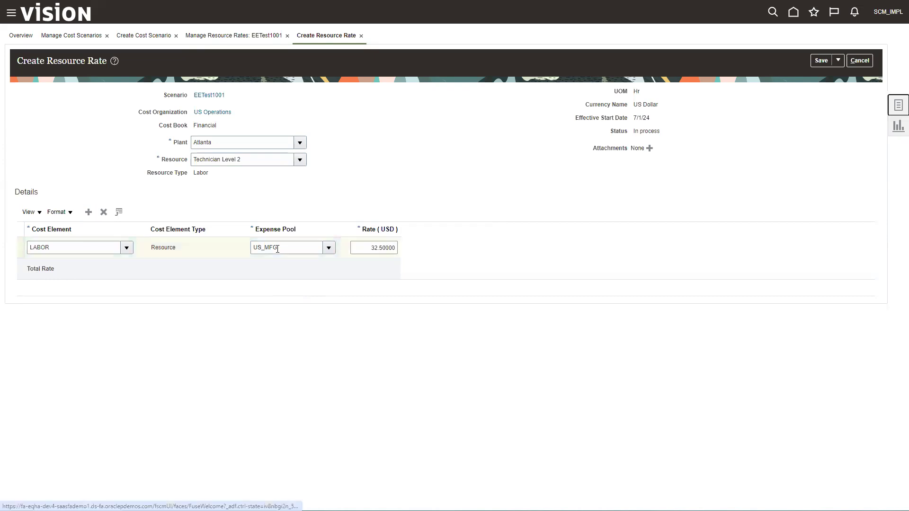
Step: Add a RESOURCE OVERHEAD line from pool US_MFG at 18 USD, bringing the total to 50.50
click(88, 212)
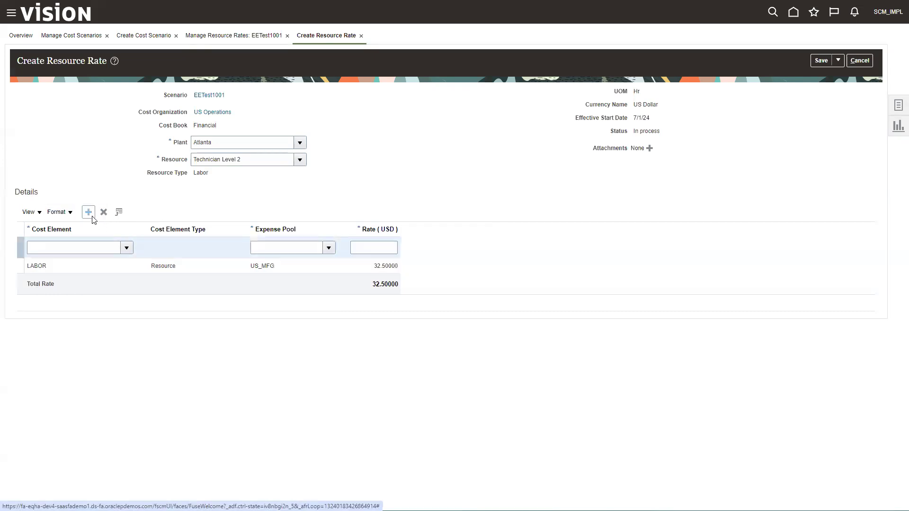
click(101, 248)
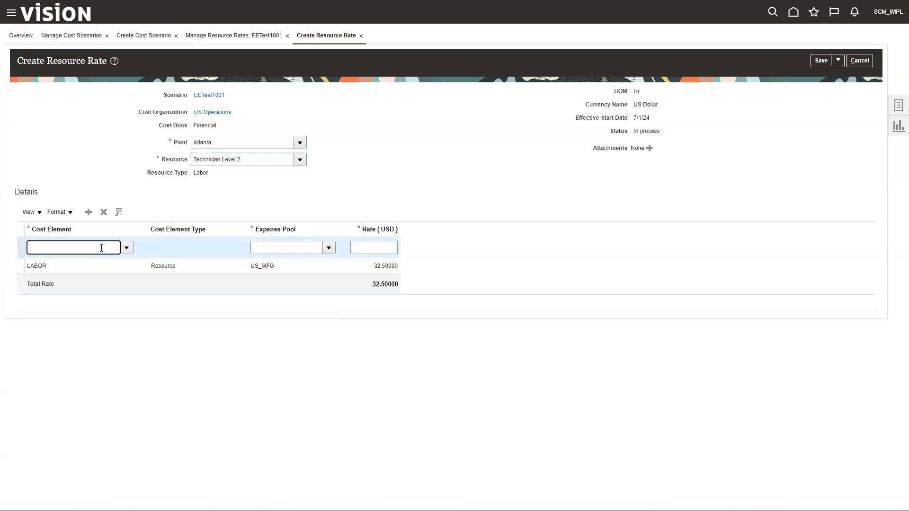
text(Resource)
key(Tab)
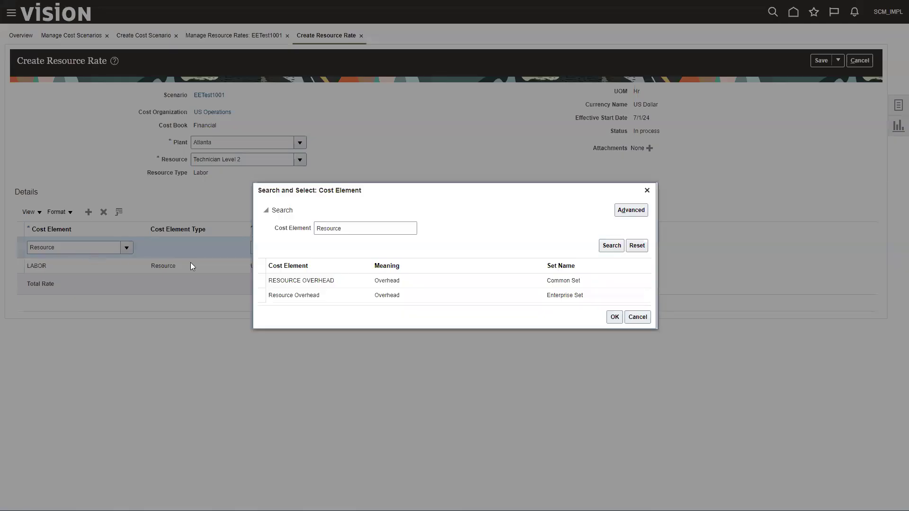
click(339, 281)
click(614, 317)
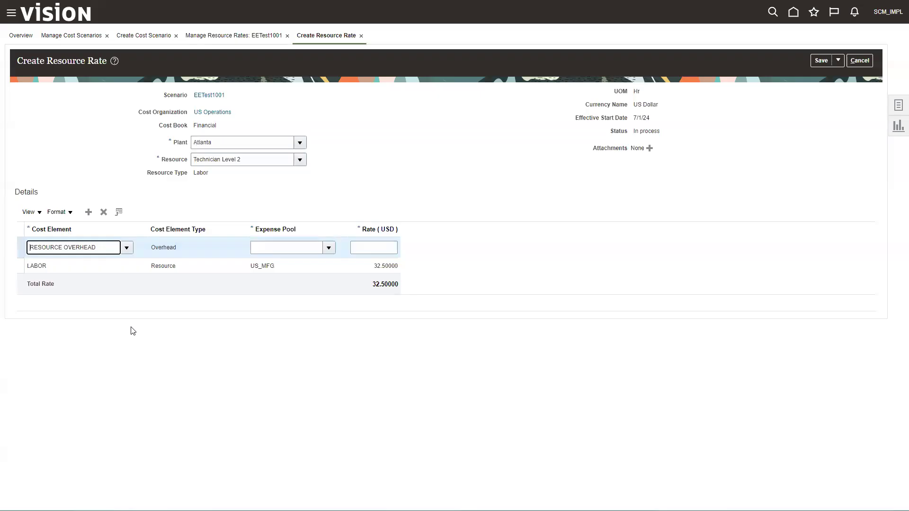
click(267, 245)
text(US_MFG)
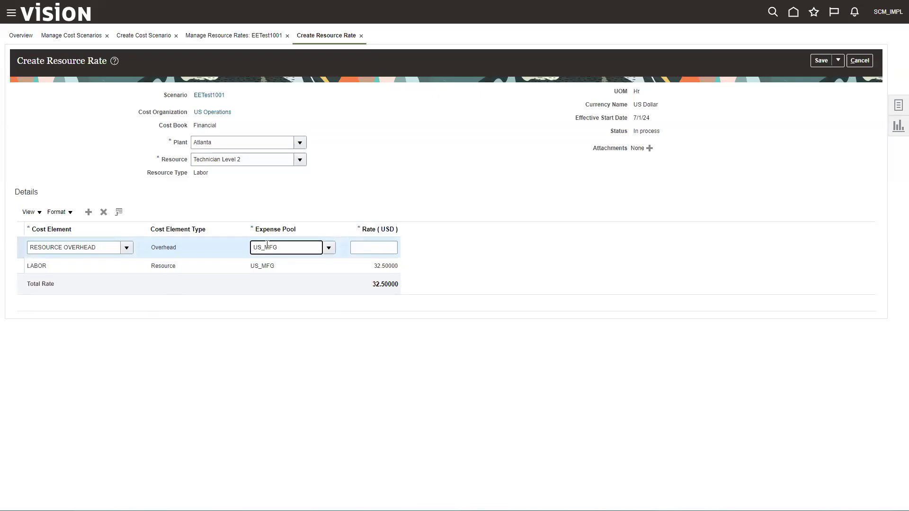
key(Tab)
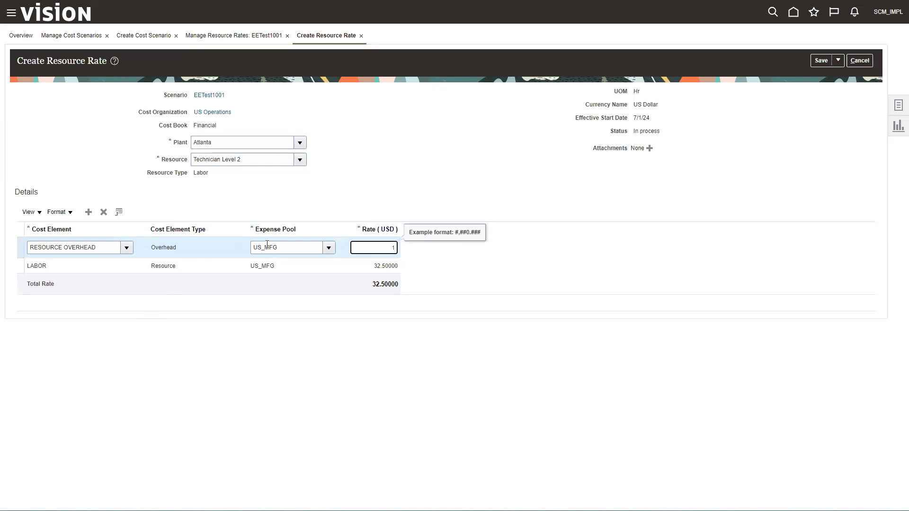
key(Tab)
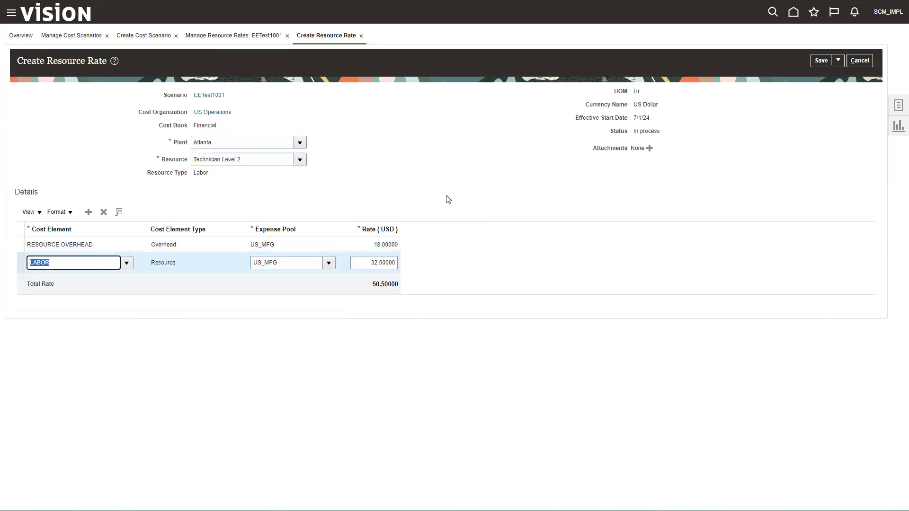
click(838, 60)
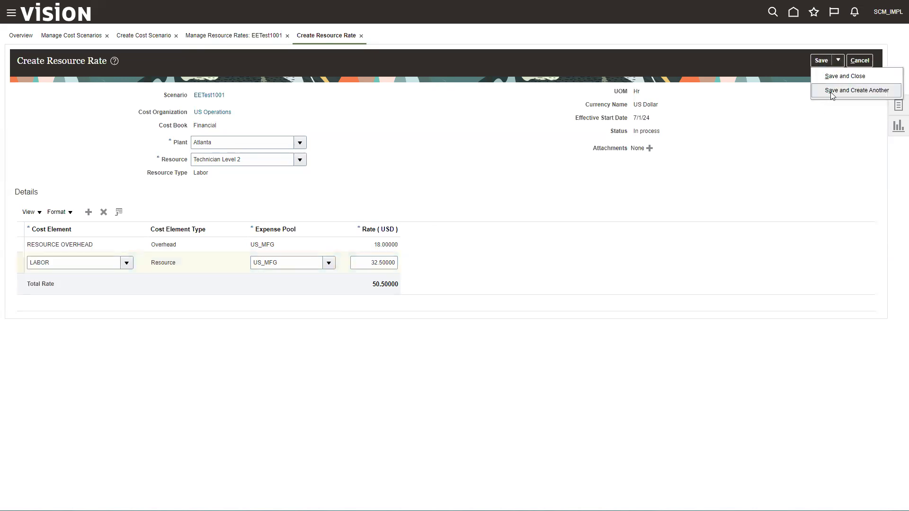
Step: Save the Technician Level 2 rate and start a new Atlanta rate for LCD Panel Assy Equipment
click(833, 94)
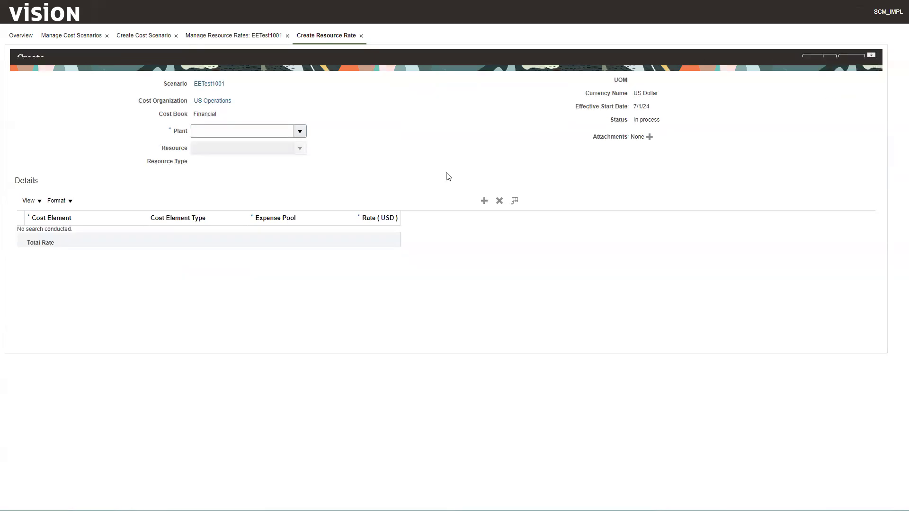
click(301, 144)
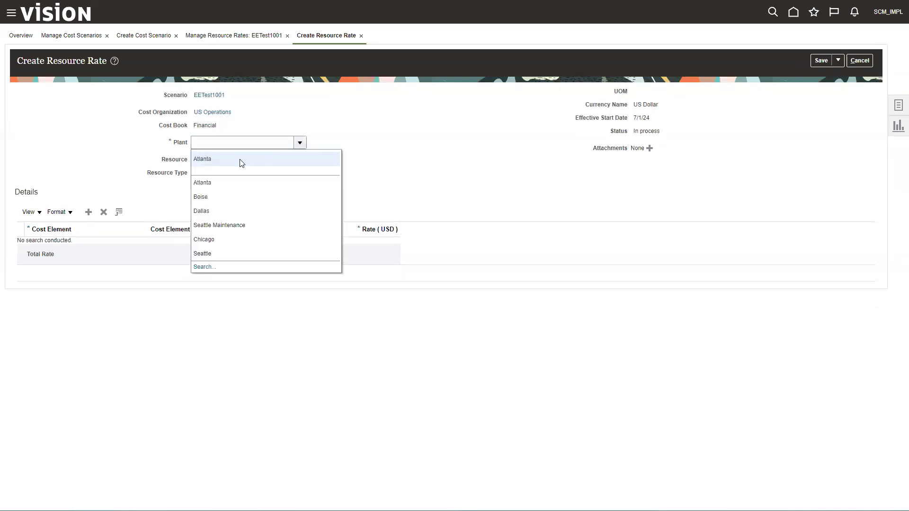
click(198, 156)
click(226, 161)
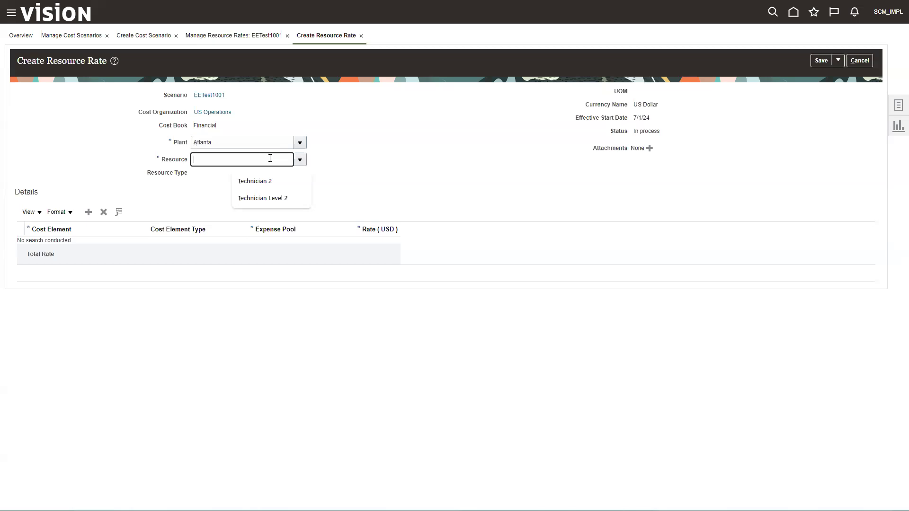
click(300, 160)
click(219, 200)
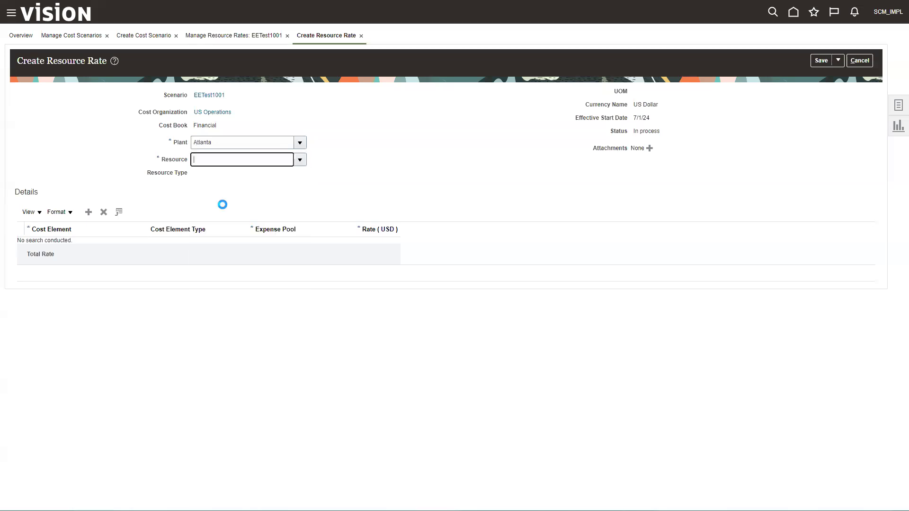
Step: Add a MACHINE cost line from expense pool US_MFG at 10 USD
click(86, 211)
click(87, 246)
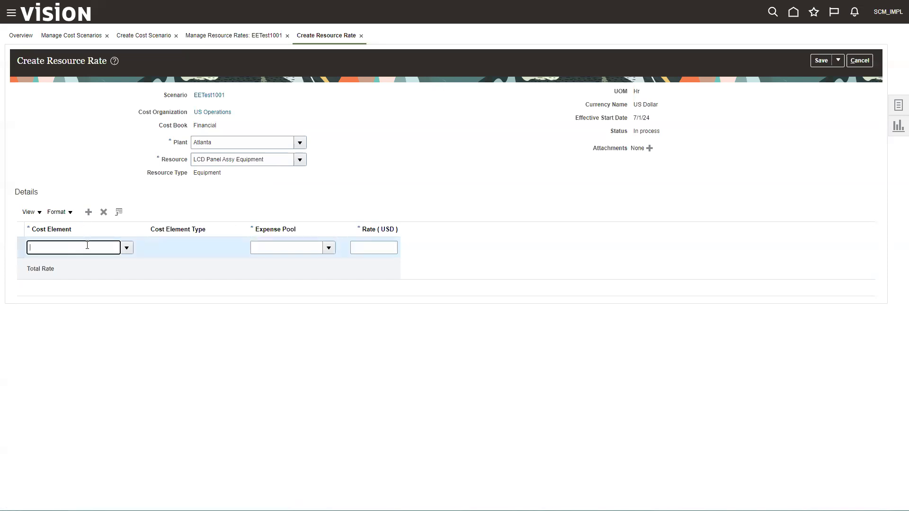
text(Machine)
key(Tab)
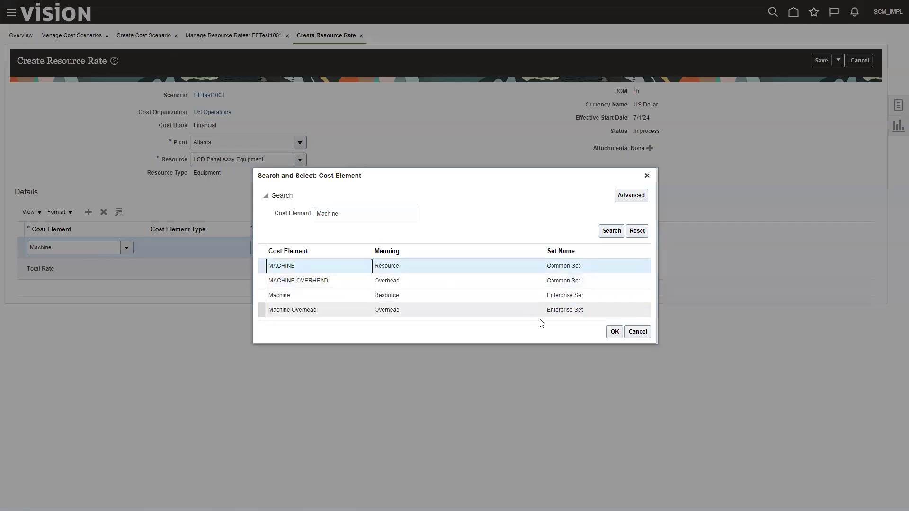
click(615, 331)
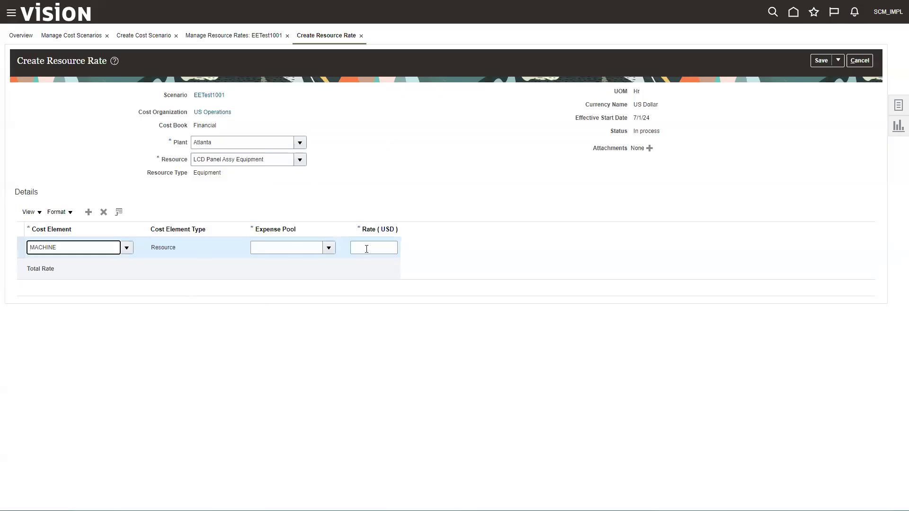
click(292, 248)
text(US_MFG)
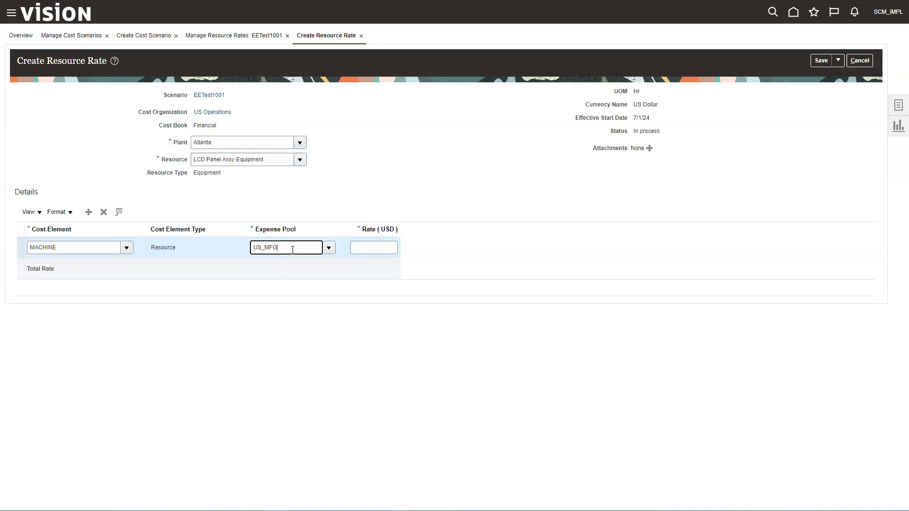
key(Tab)
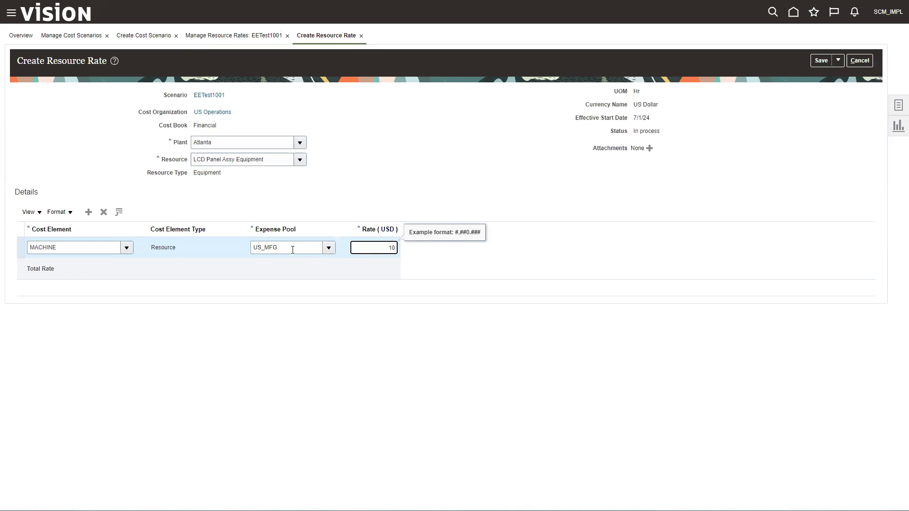
text(10)
key(Return)
Step: Add another cost row with cost element MACHINE OVERHEAD
click(88, 211)
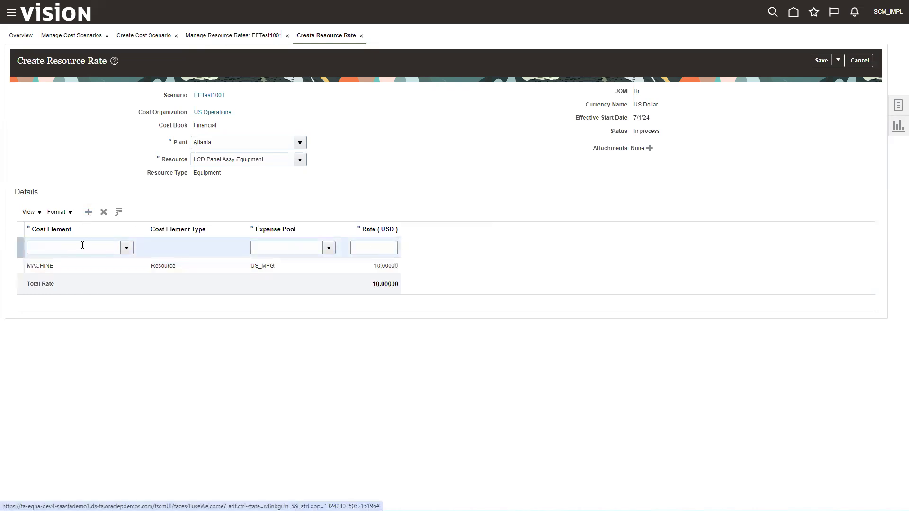
click(83, 246)
text(Mcahine over)
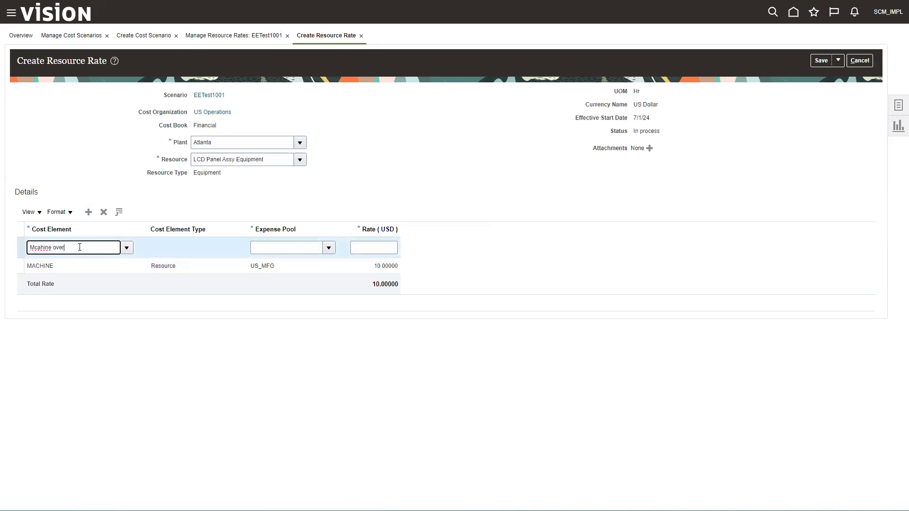
text(head)
click(34, 248)
key(BackSpace)
key(Right)
text(c)
click(41, 257)
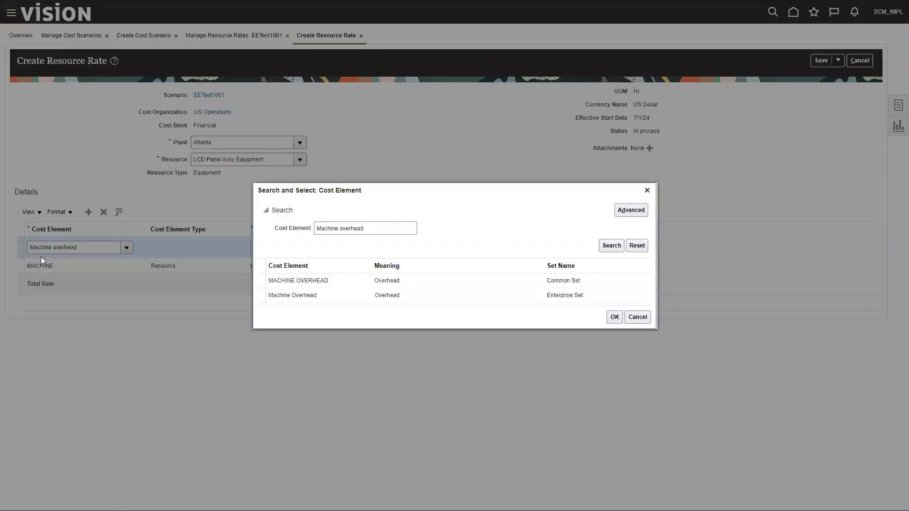
click(333, 279)
click(609, 319)
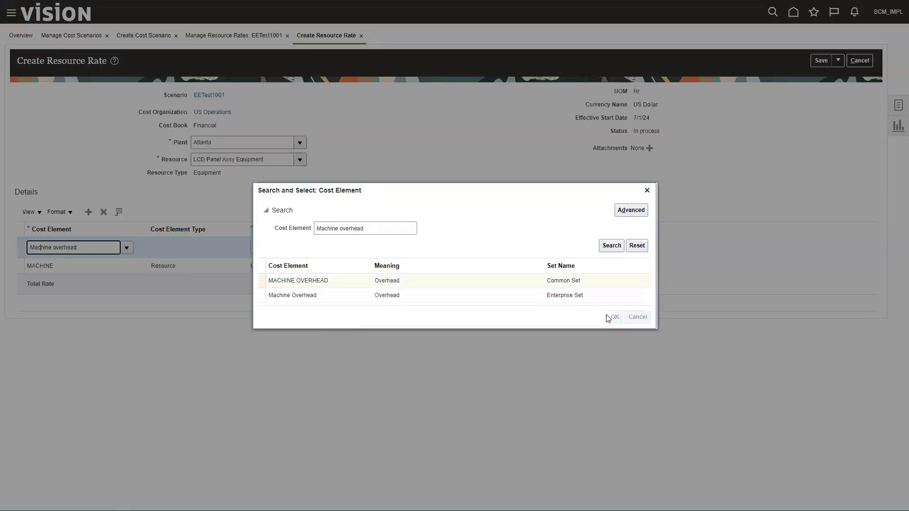
Step: Give the MACHINE OVERHEAD line expense pool US_ELECTRIC and a 5 USD rate, totalling 15 USD
click(288, 243)
text(US)
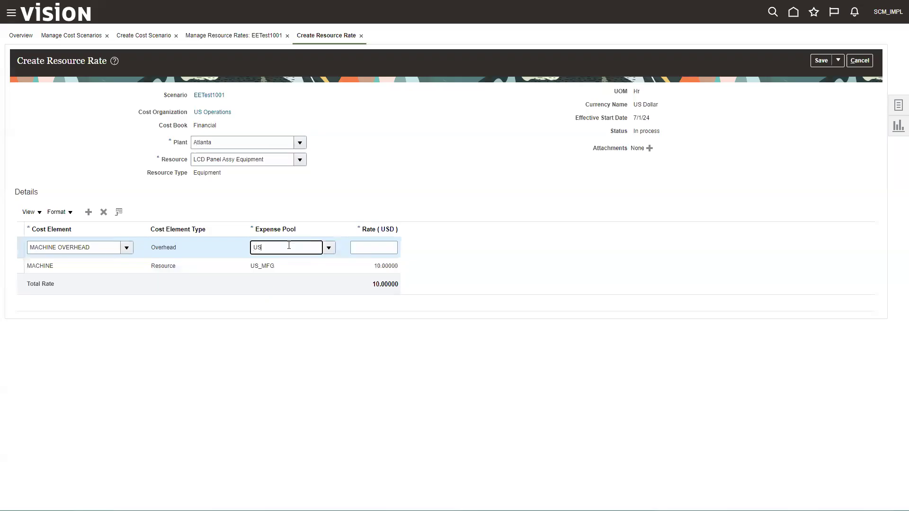
text(_ELECTRIC)
key(Tab)
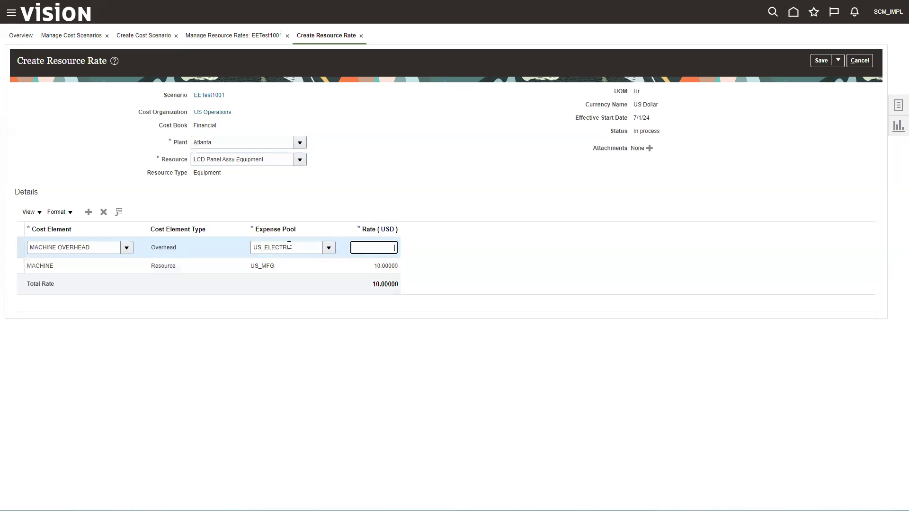
text(5)
key(Tab)
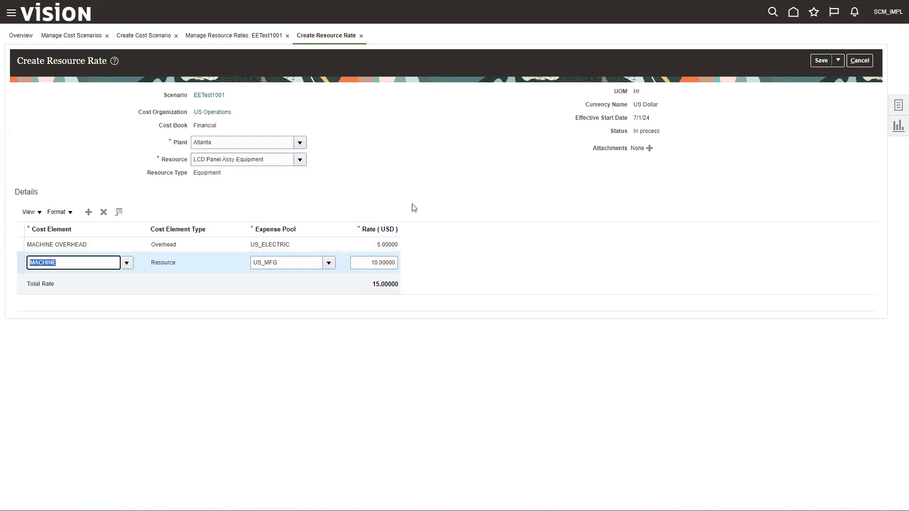
click(842, 62)
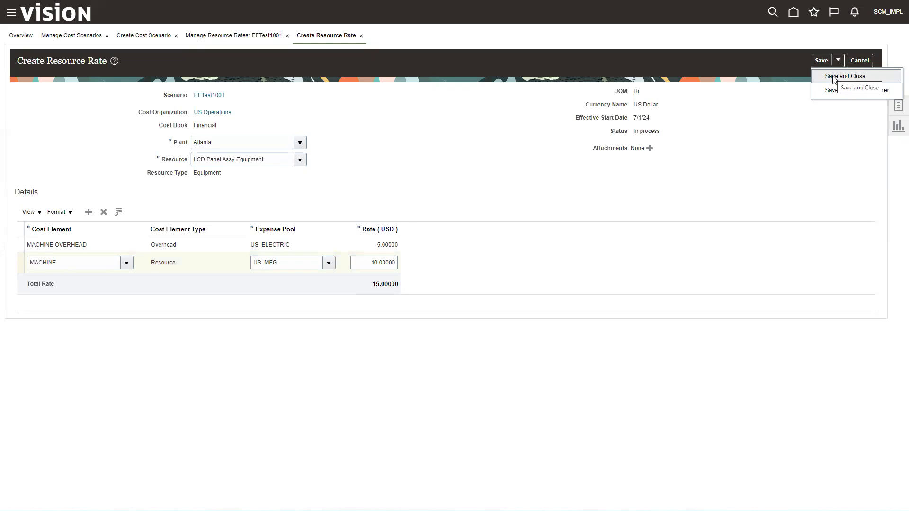
Step: Save the LCD Panel Assy Equipment rate, search to review both EETest1001 rates, and return
click(833, 80)
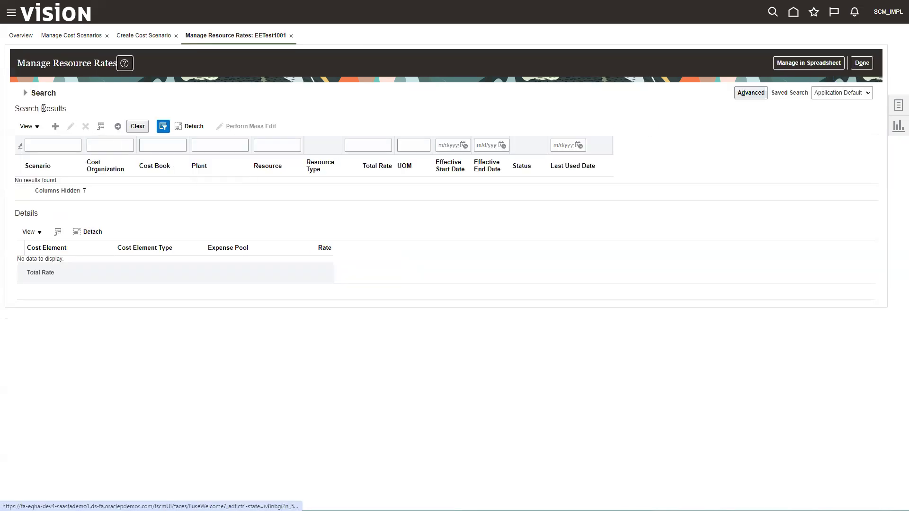
click(27, 95)
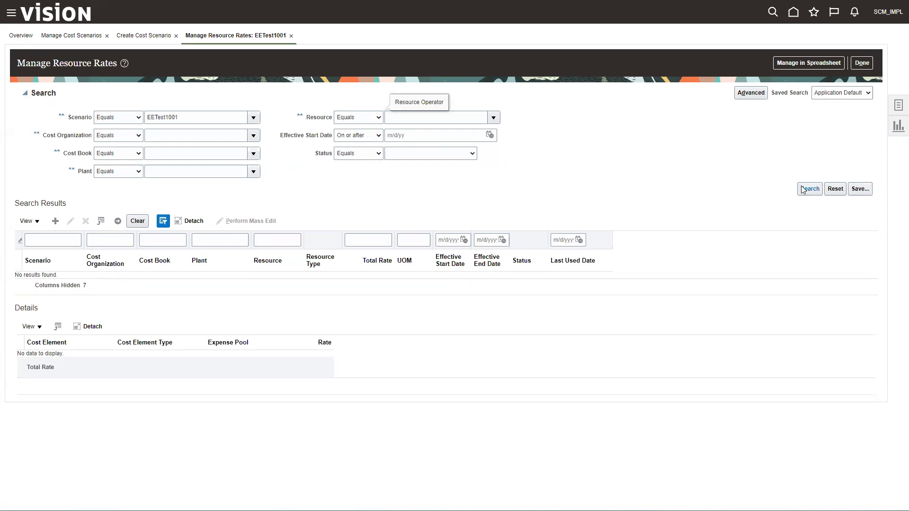
click(809, 189)
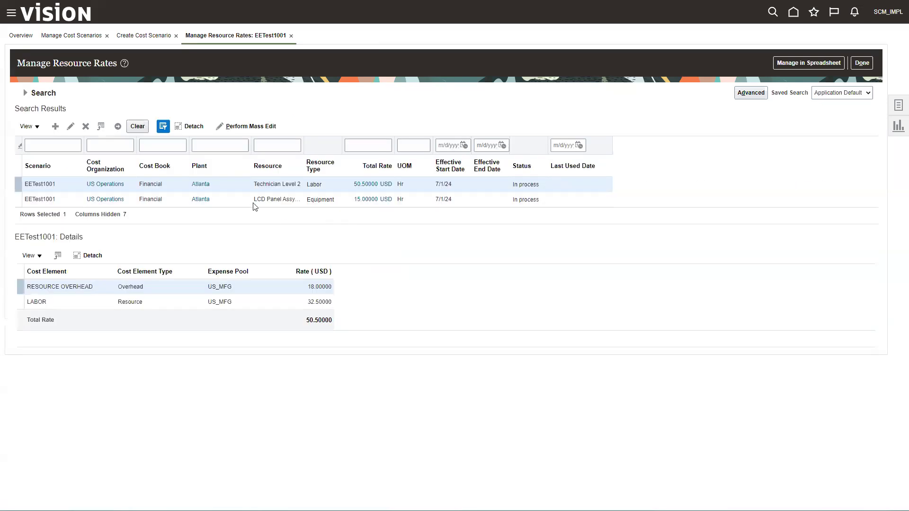
click(182, 200)
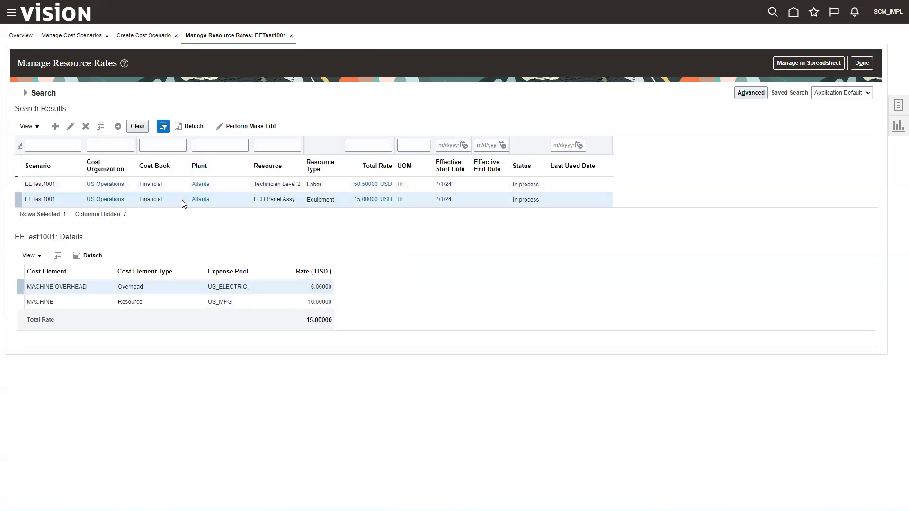
click(858, 63)
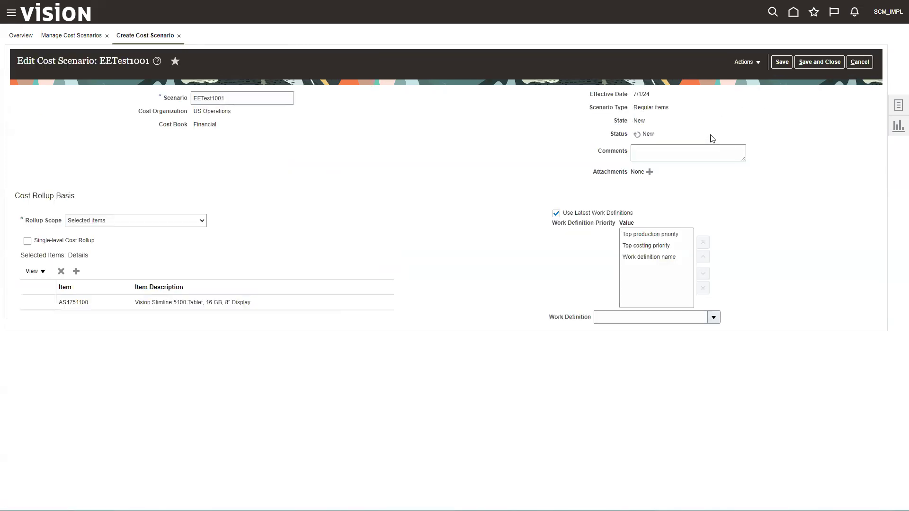
Step: Open Manage Overhead Rates from the EETest1001 scenario's Actions menu
click(748, 62)
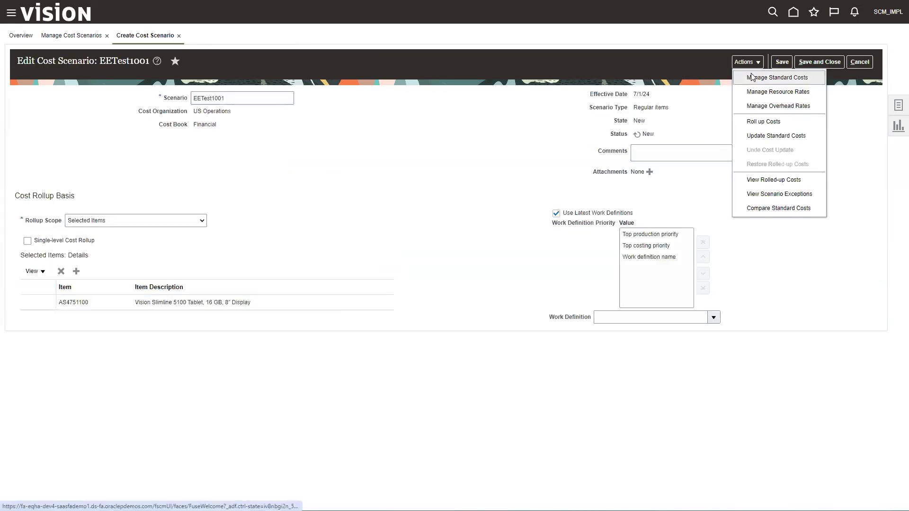
click(761, 107)
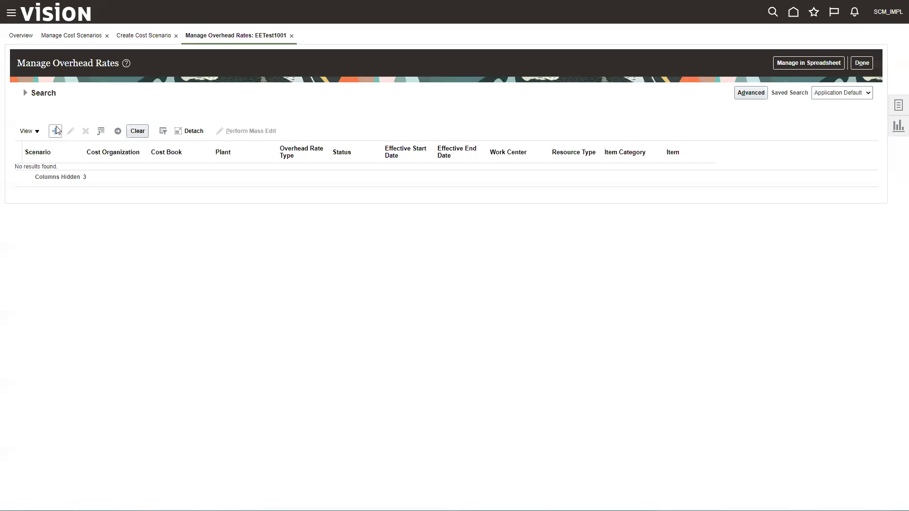
Step: Create an Atlanta plant overhead rate with an ELECTRIC detail line from pool US_ELECTRIC
click(55, 135)
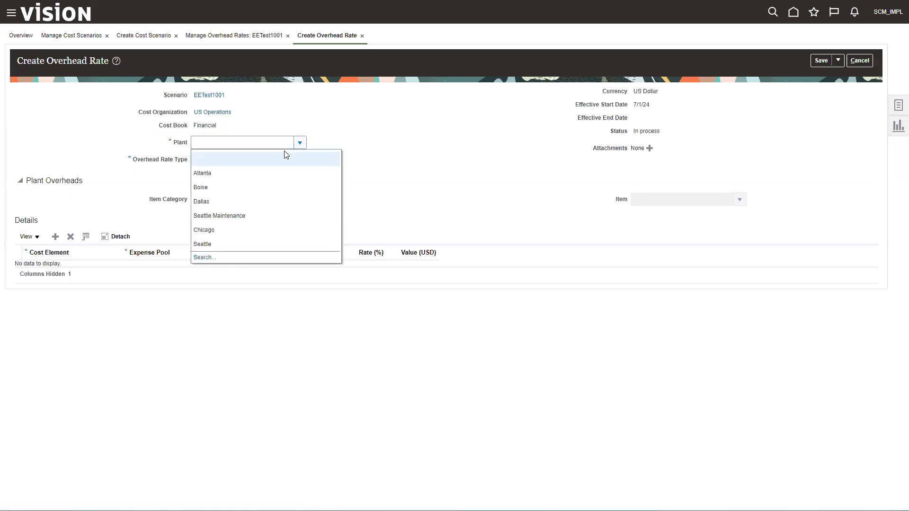
click(203, 173)
click(56, 237)
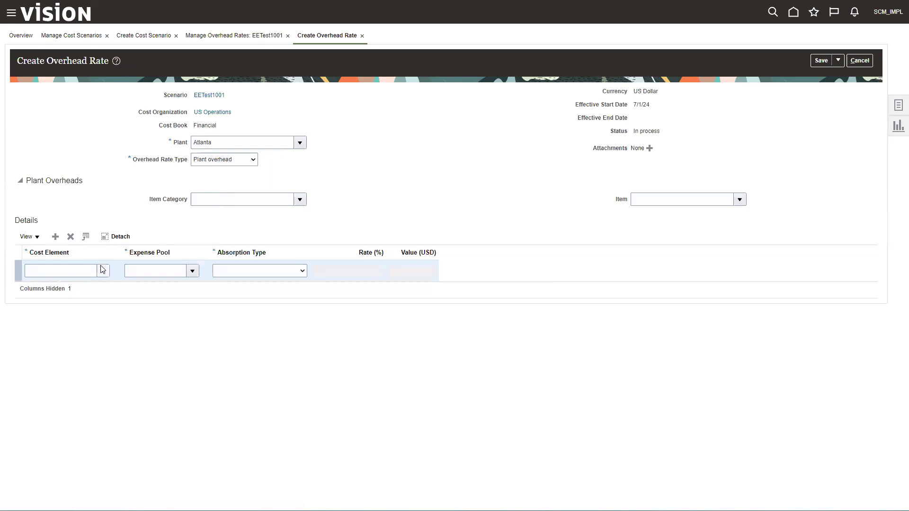
click(102, 270)
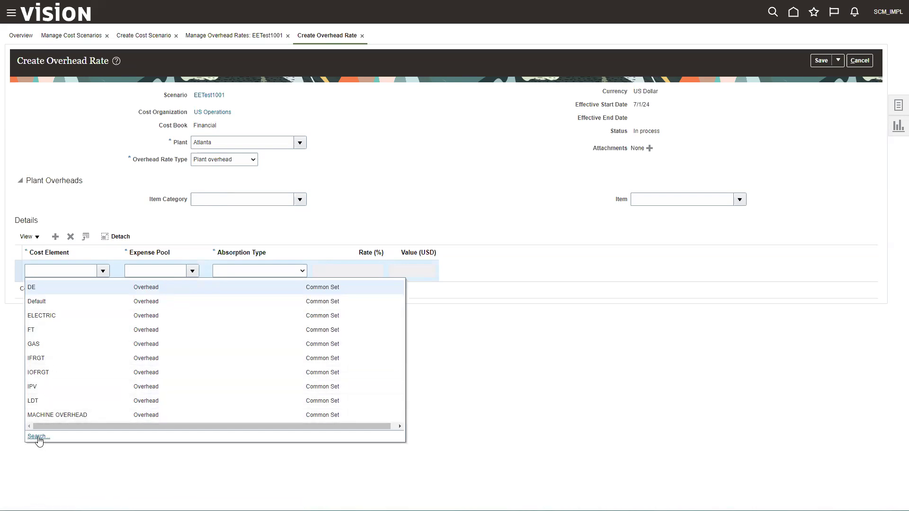
click(42, 316)
click(148, 269)
text(U)
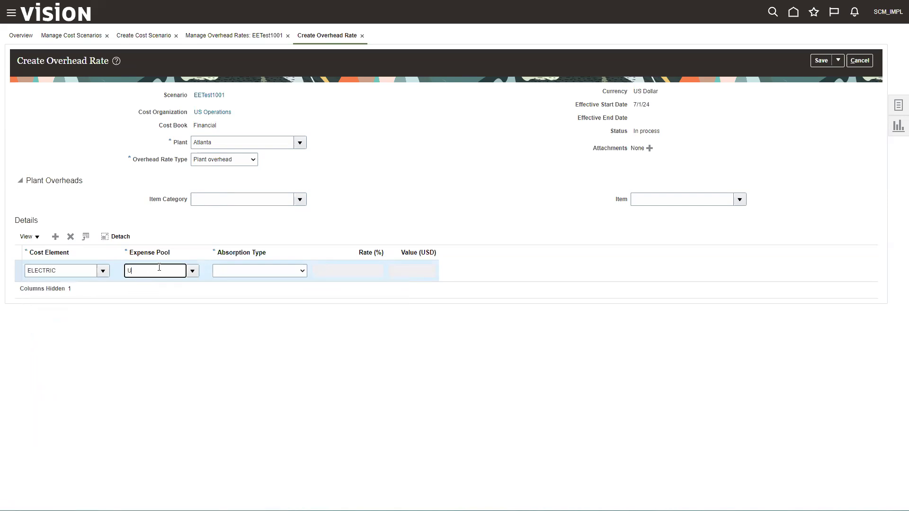
text(S_ELECTRIC)
key(Tab)
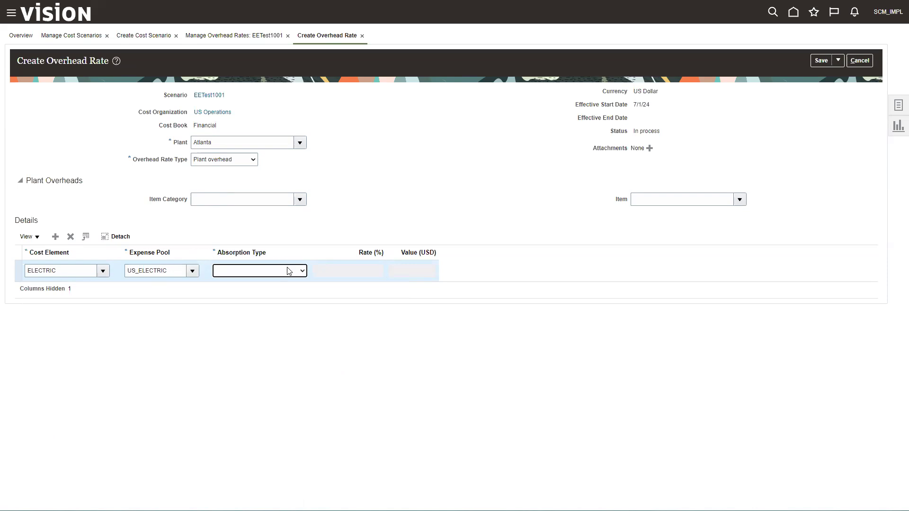
click(303, 271)
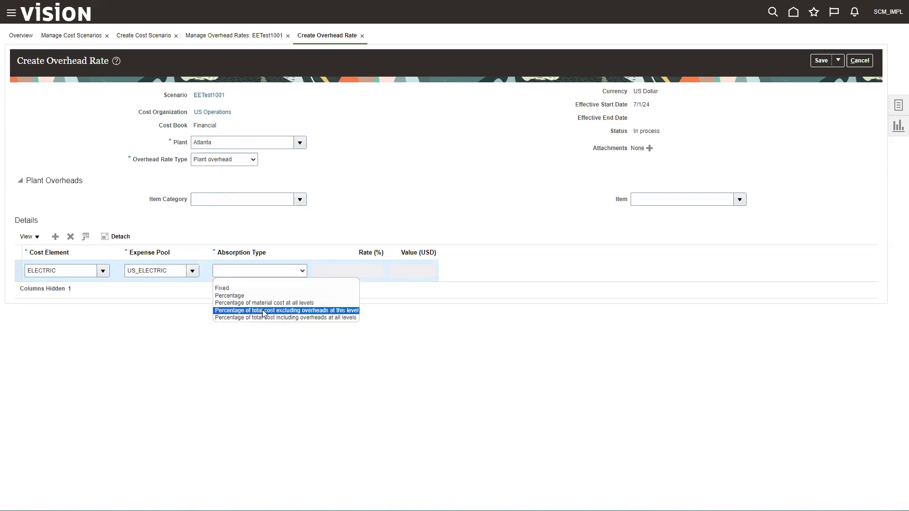
Step: Set the ELECTRIC overhead to Fixed absorption, correcting the value from 15.00 to 1.5 USD
click(225, 288)
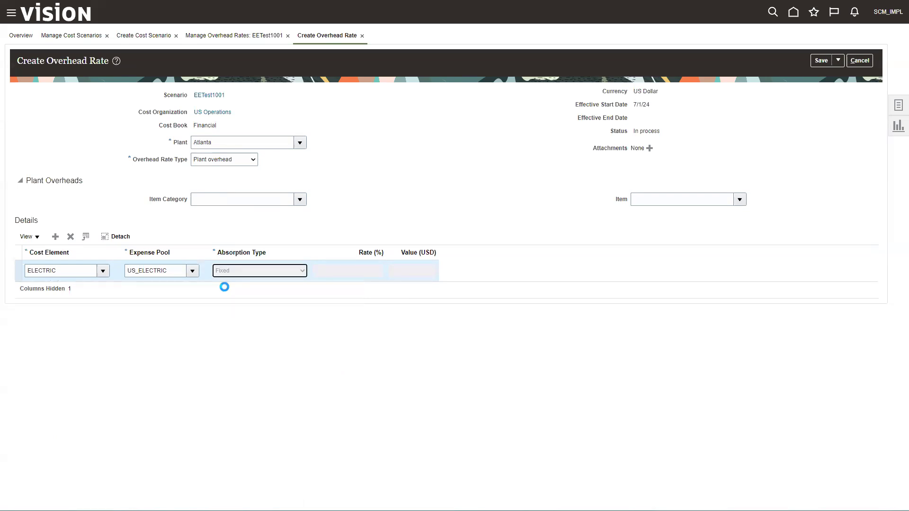
click(405, 270)
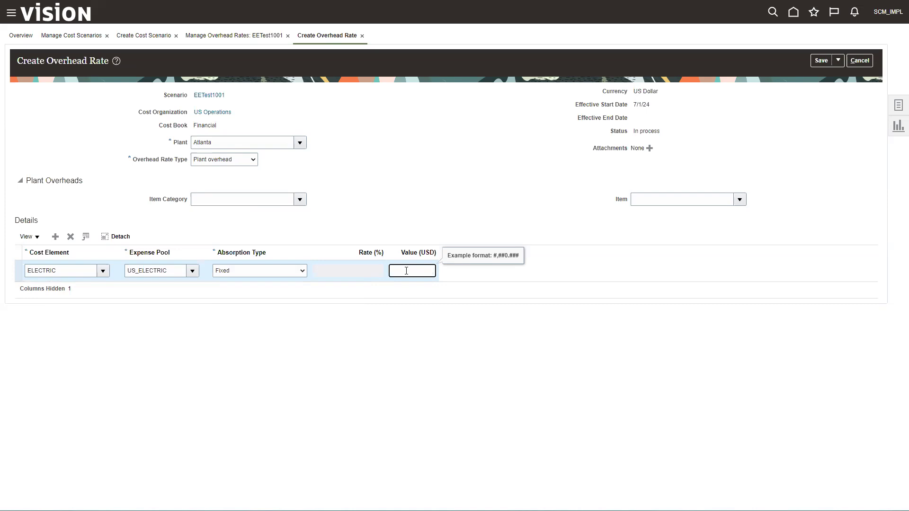
text(15.00)
click(284, 313)
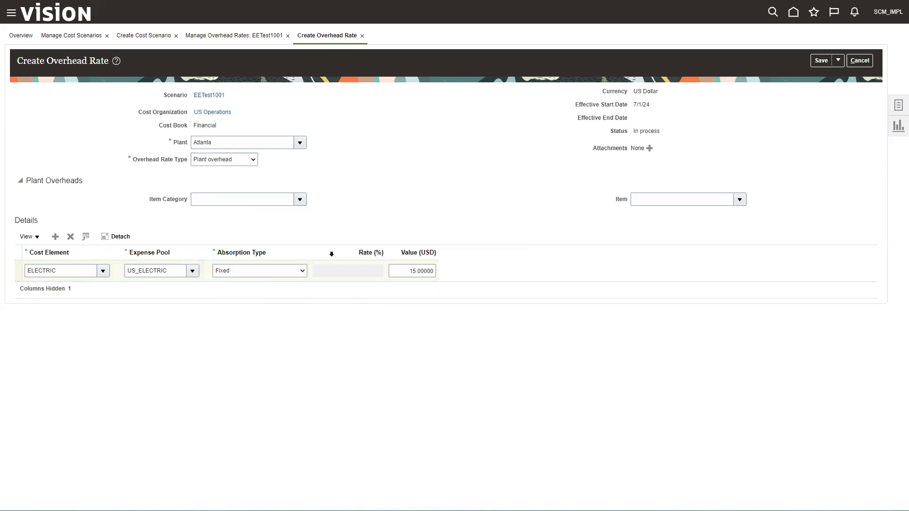
double_click(409, 272)
text(1.5)
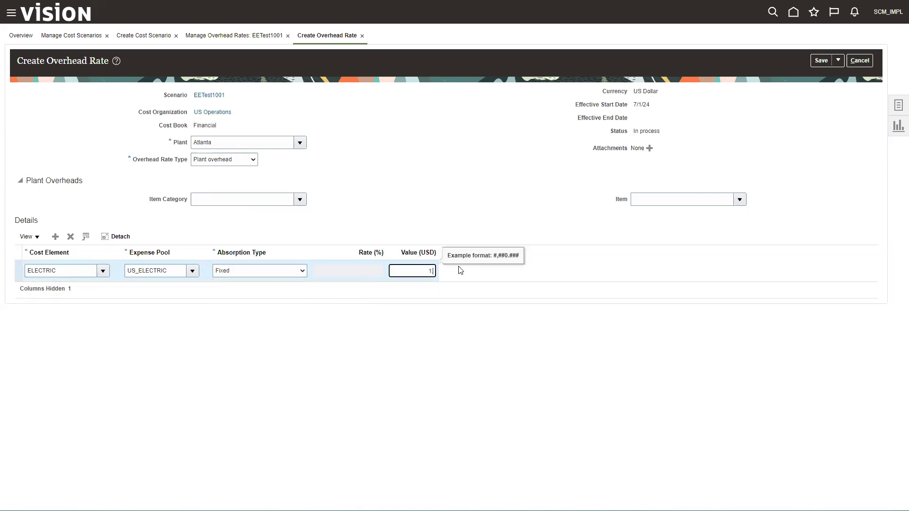
key(Tab)
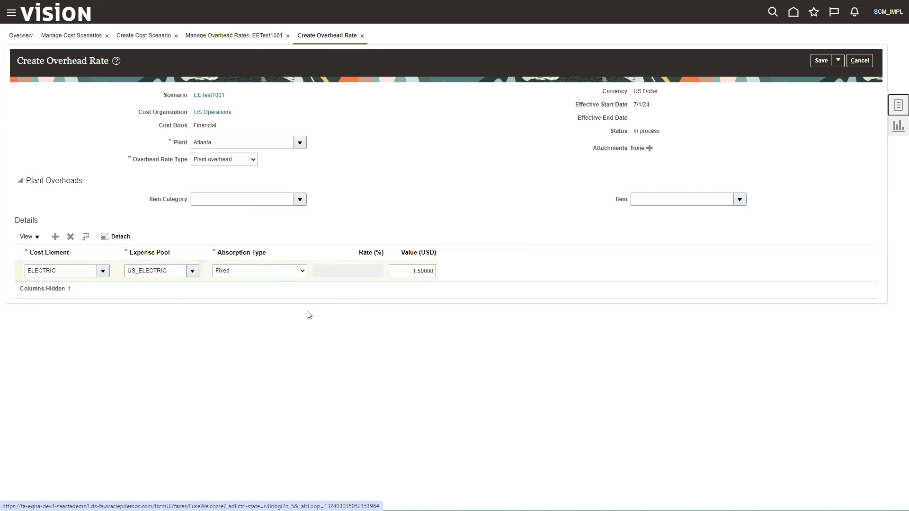
Step: Try a 15 percent rate absorption, then revert to Fixed at 1.50 USD
click(299, 272)
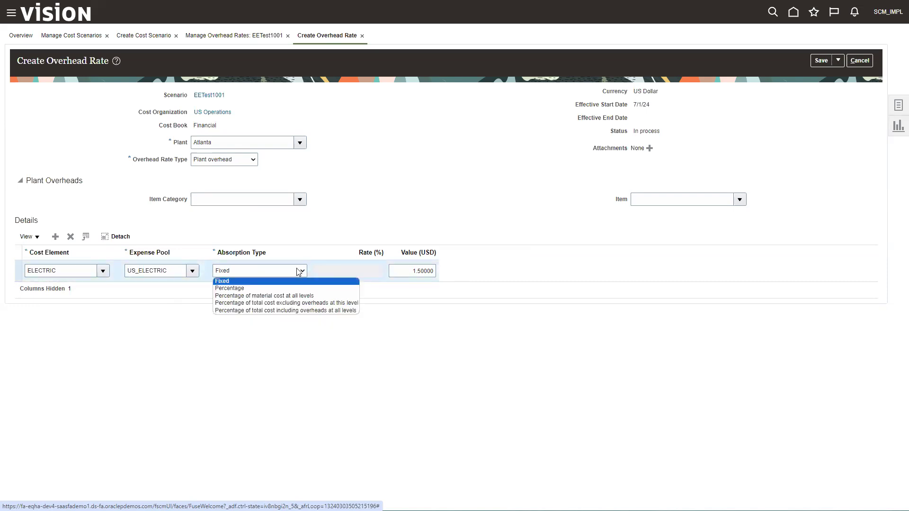
click(251, 290)
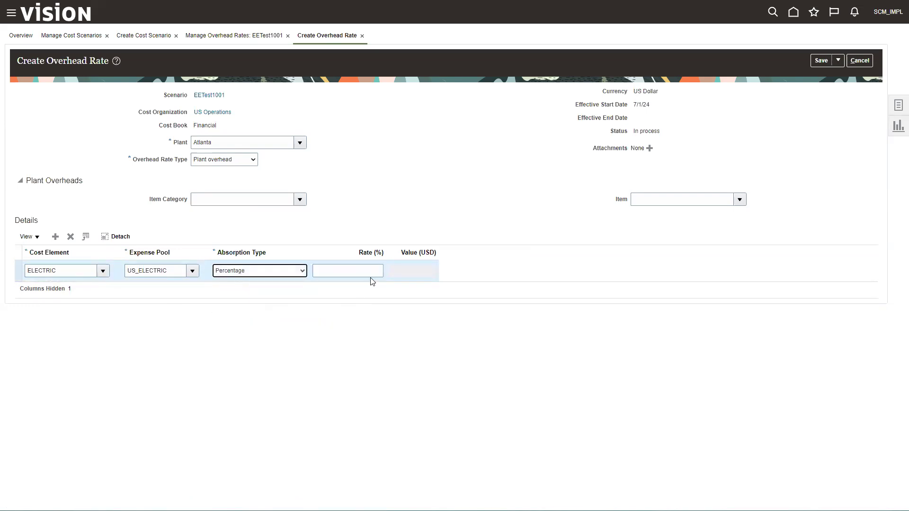
click(372, 269)
text(15)
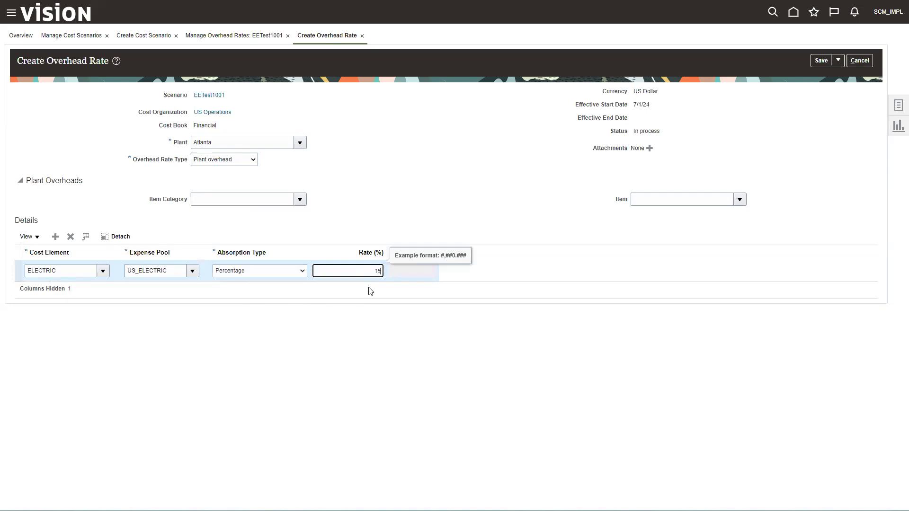
click(369, 295)
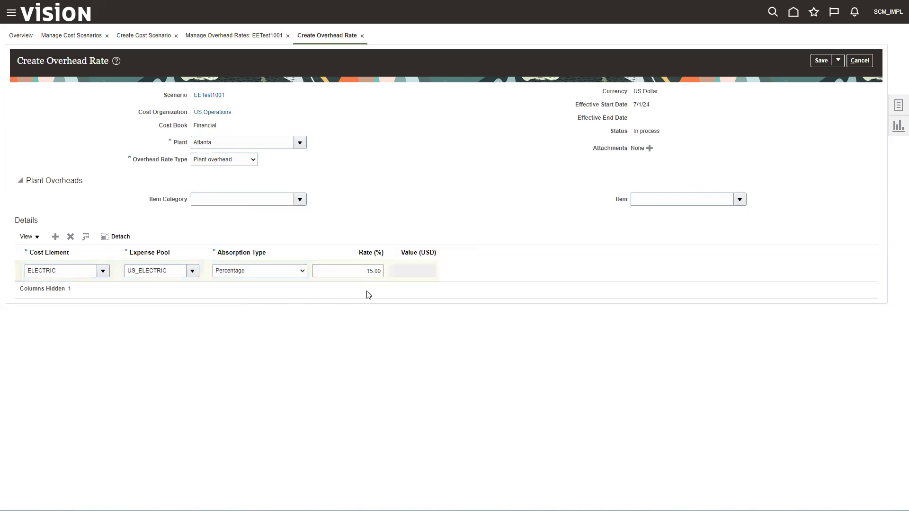
click(302, 271)
click(252, 284)
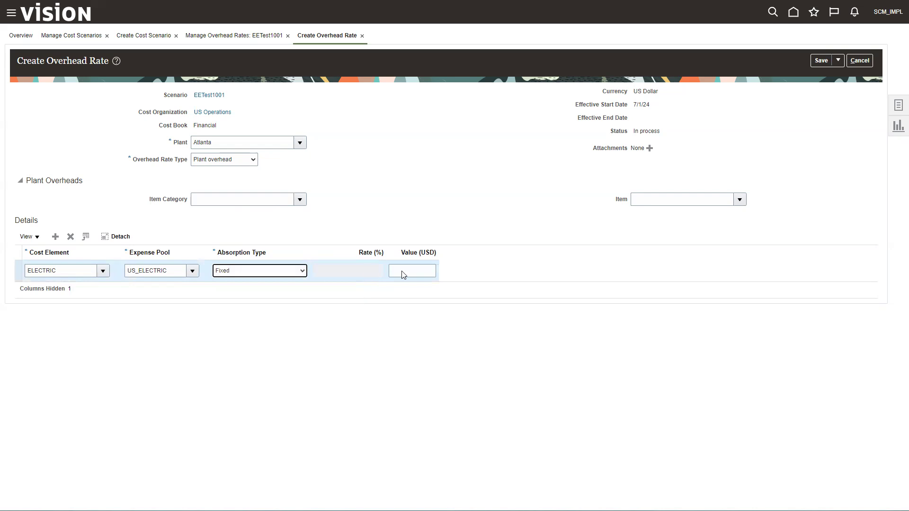
click(417, 273)
text(1.5)
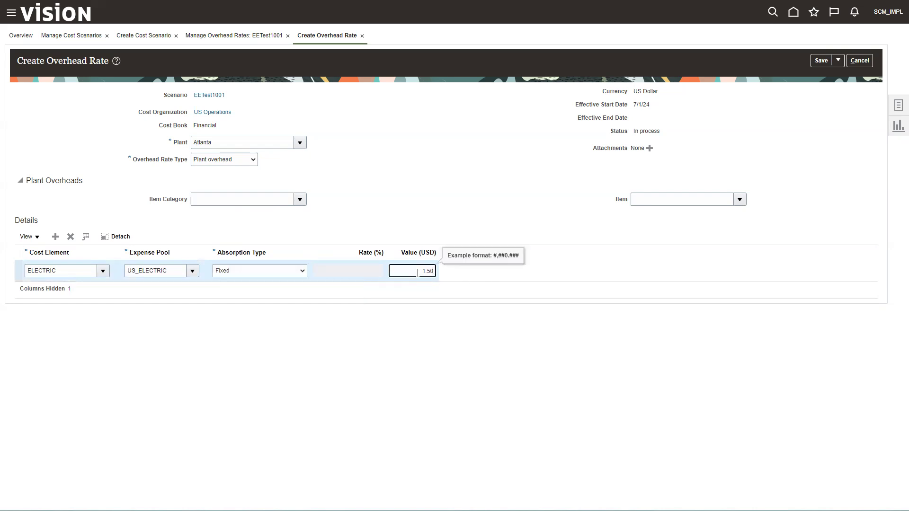
key(Tab)
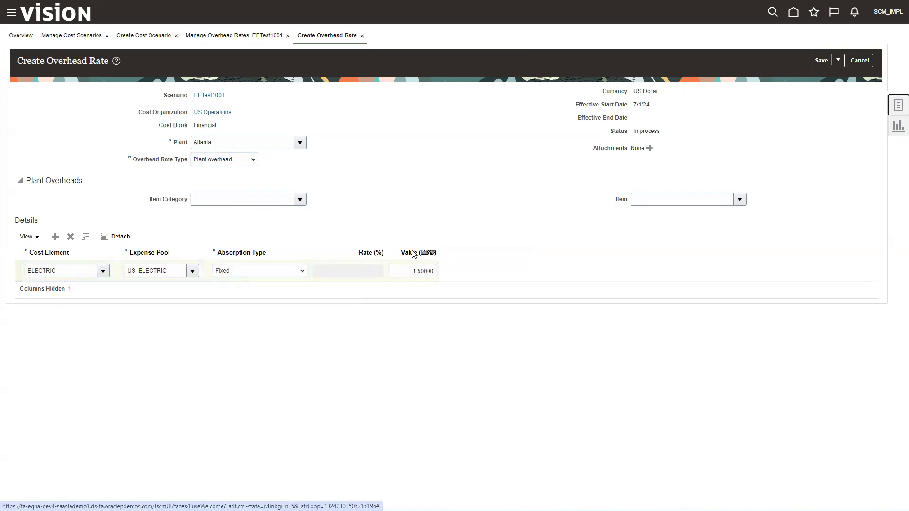
Step: Save and close the Atlanta overhead rate, search to confirm its EETest1001 row, then return
click(839, 60)
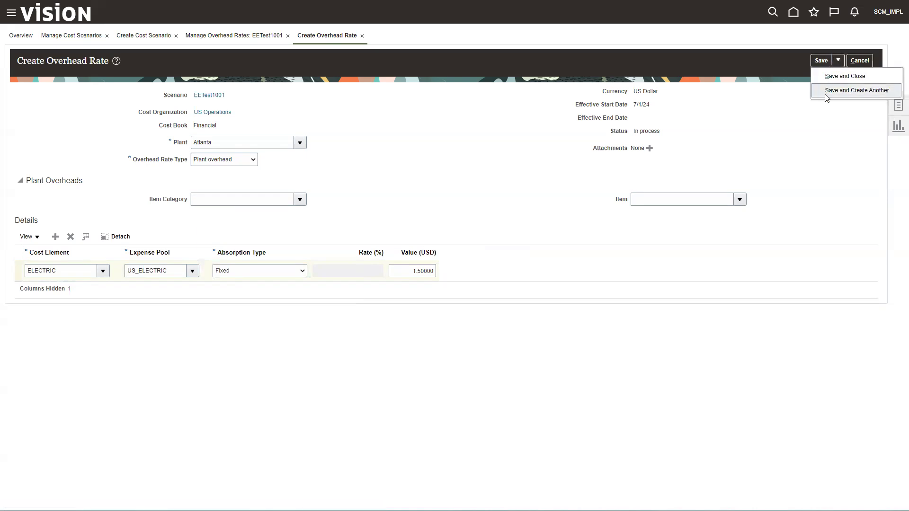
click(833, 75)
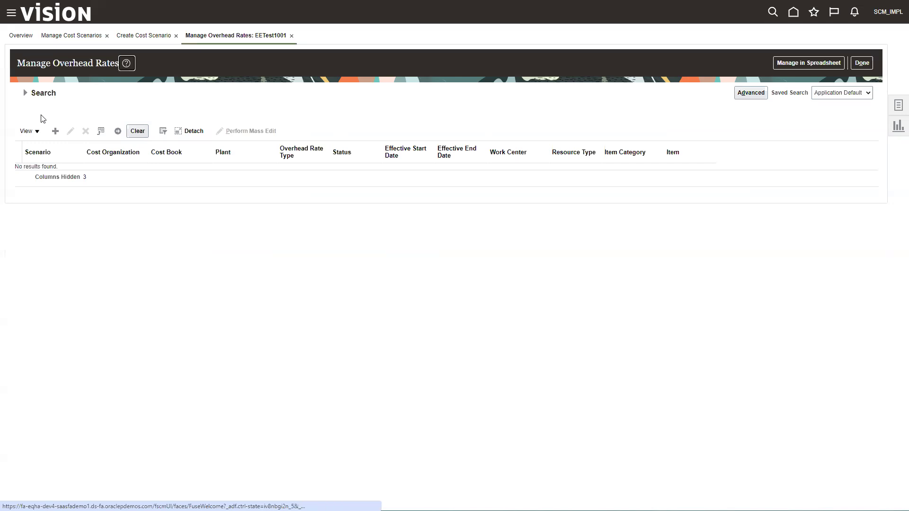
click(25, 93)
click(811, 171)
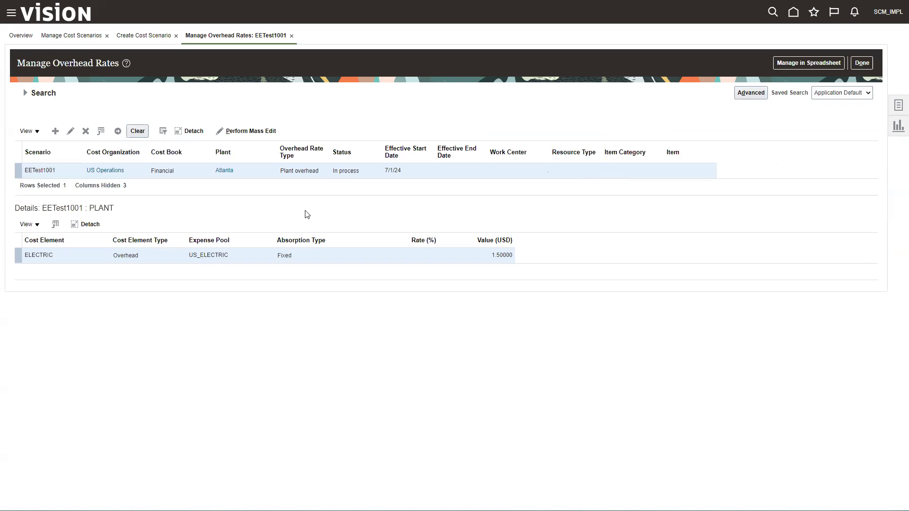
click(862, 63)
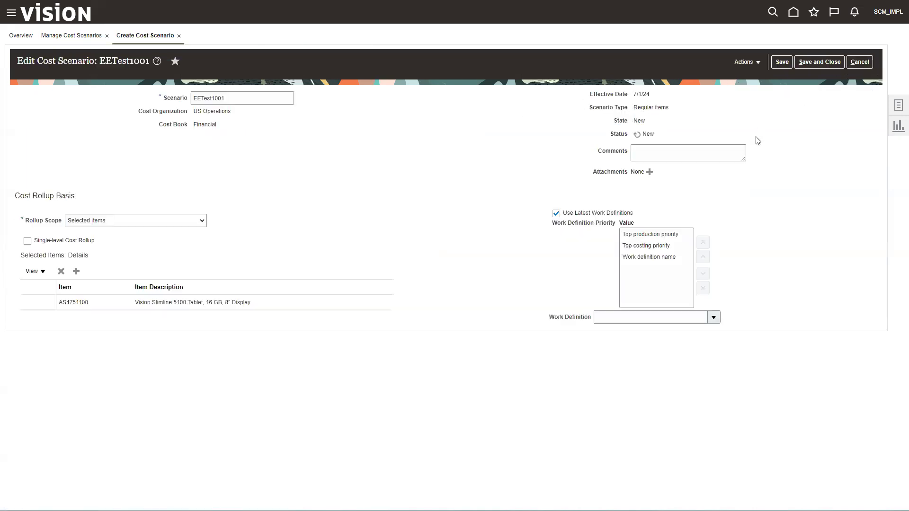
Step: Save EETest1001, submit Roll up Costs, and refresh the status until Completed Successfully
click(782, 65)
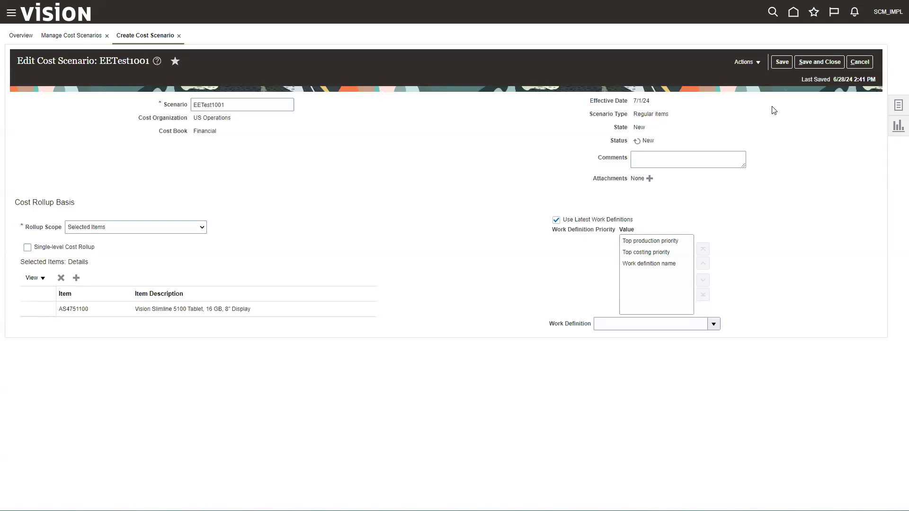
click(747, 62)
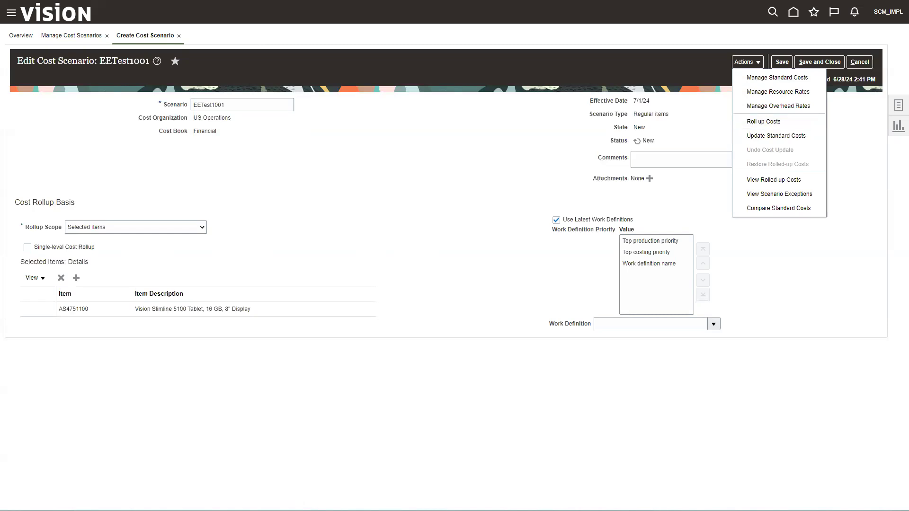
click(756, 122)
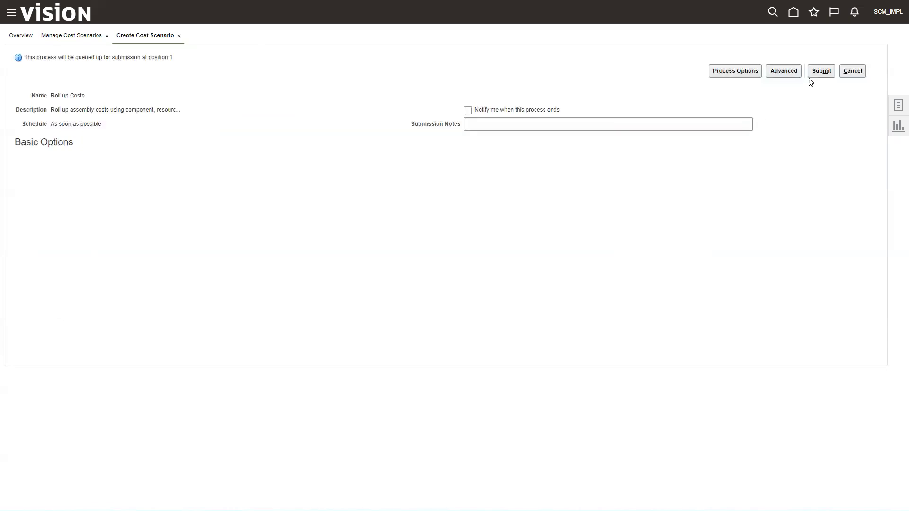
click(820, 72)
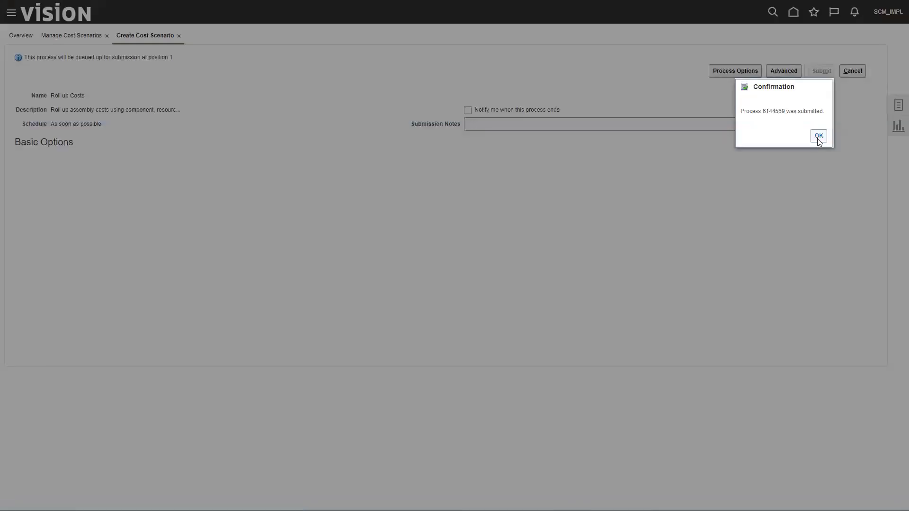
click(819, 137)
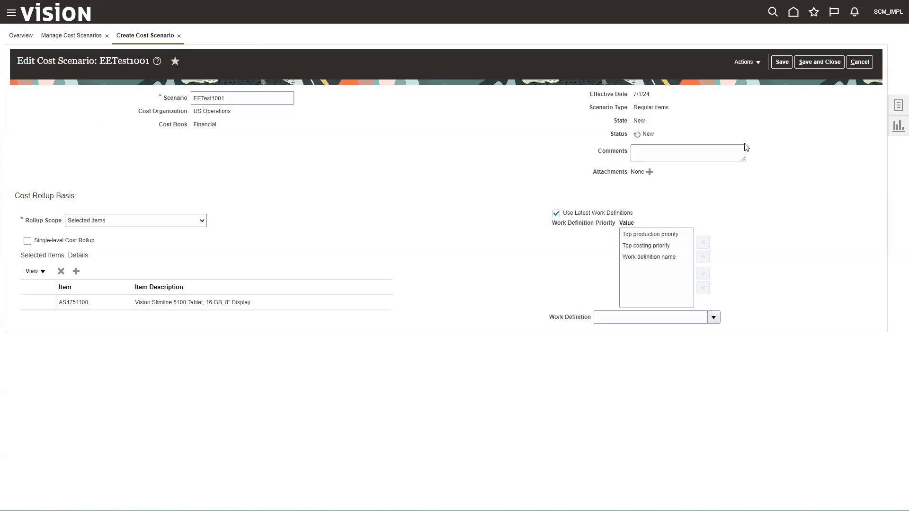
click(638, 136)
click(638, 136)
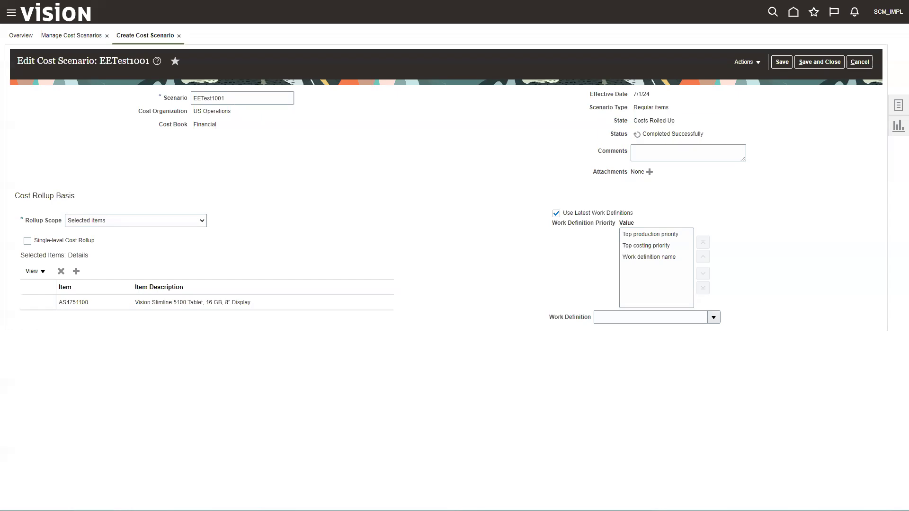
Step: Check EETest1001's scenario exceptions, then display its rolled-up costs, e.g. AS4751100 at 210.65404 USD
click(747, 64)
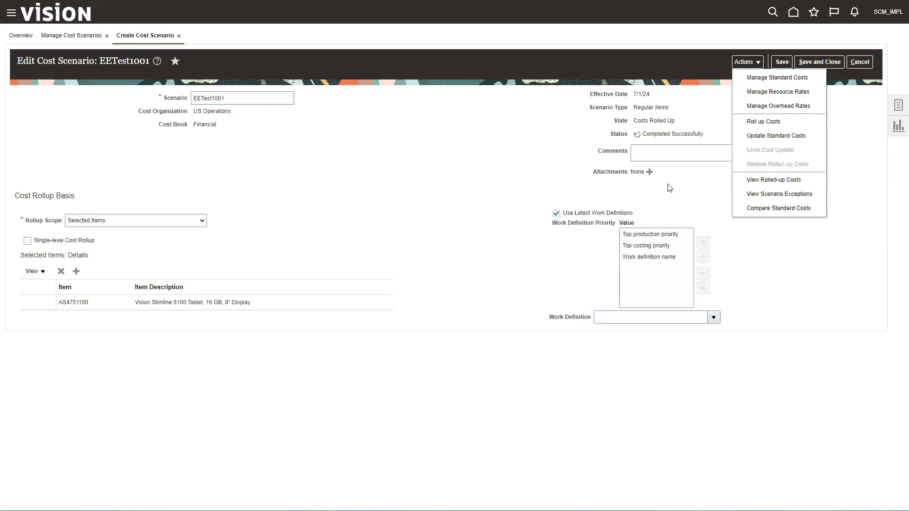
click(758, 195)
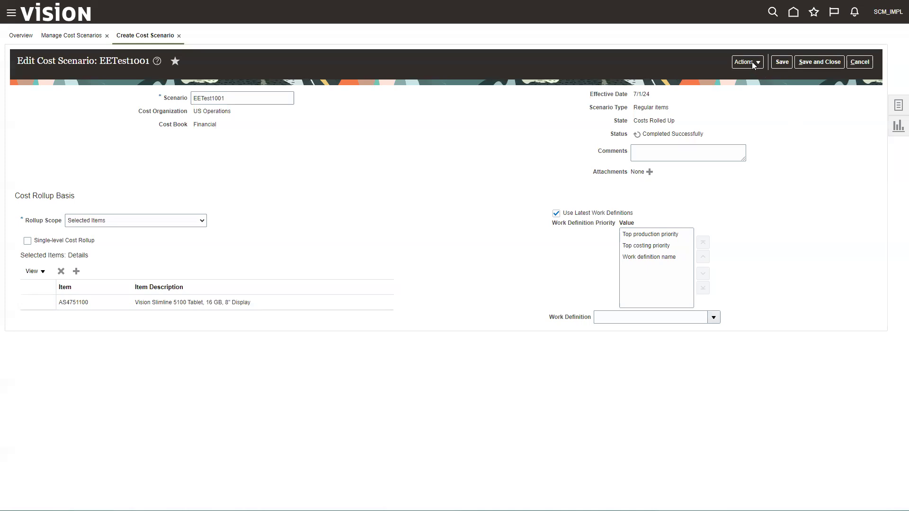
click(752, 62)
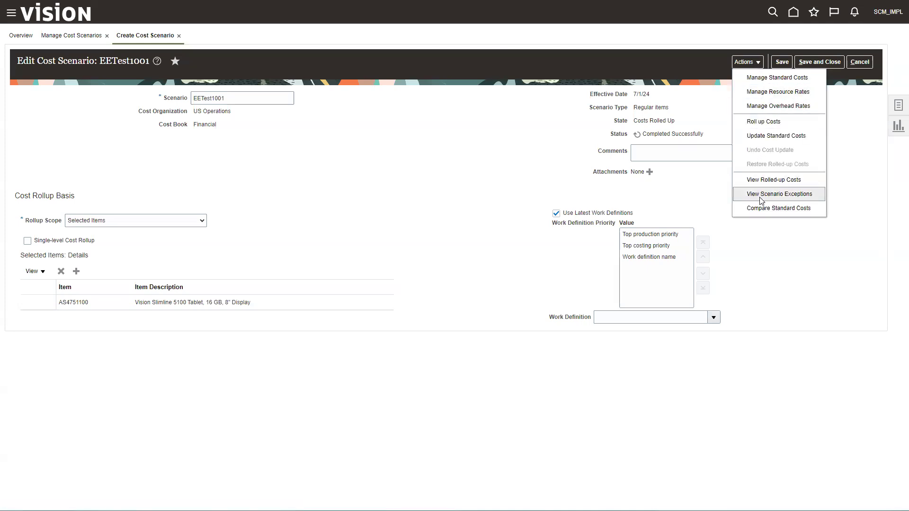
click(774, 180)
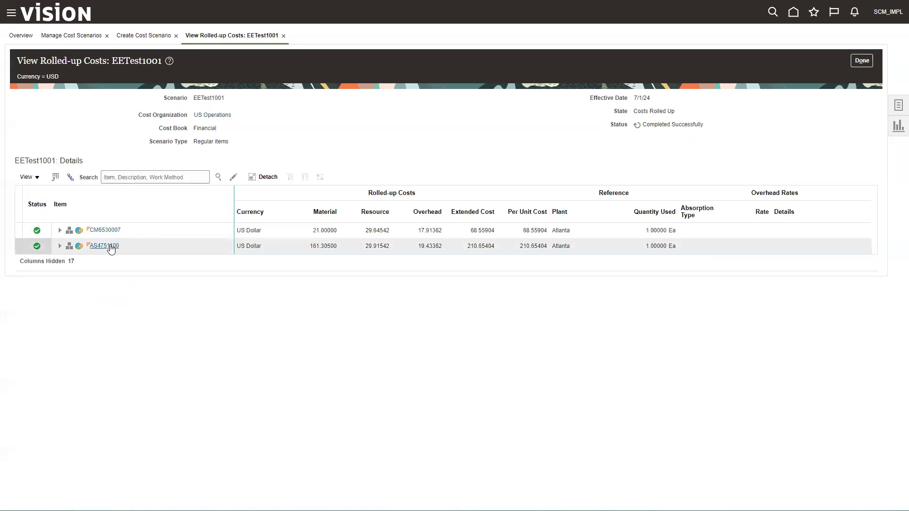
Step: Filter rolled-up costs to AS4751100, expand every breakdown level, and detach the table to full window
click(141, 180)
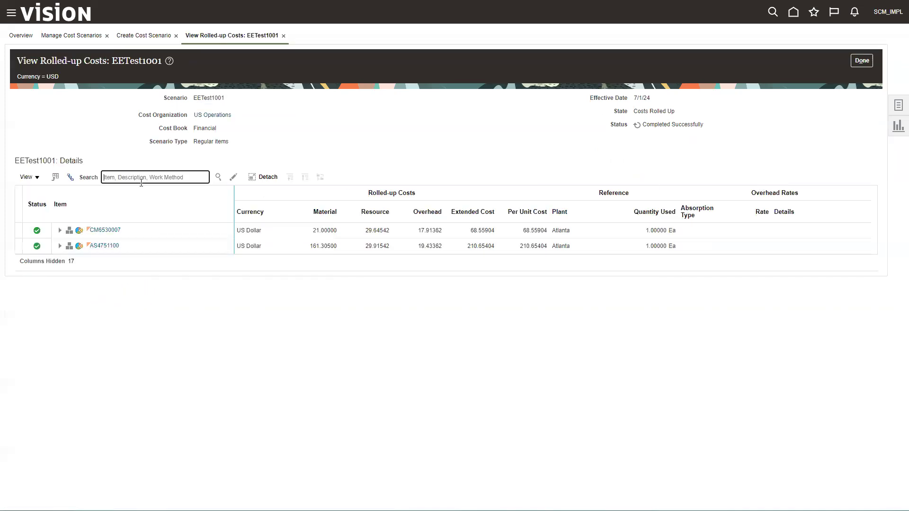
text(AS4751100)
click(218, 177)
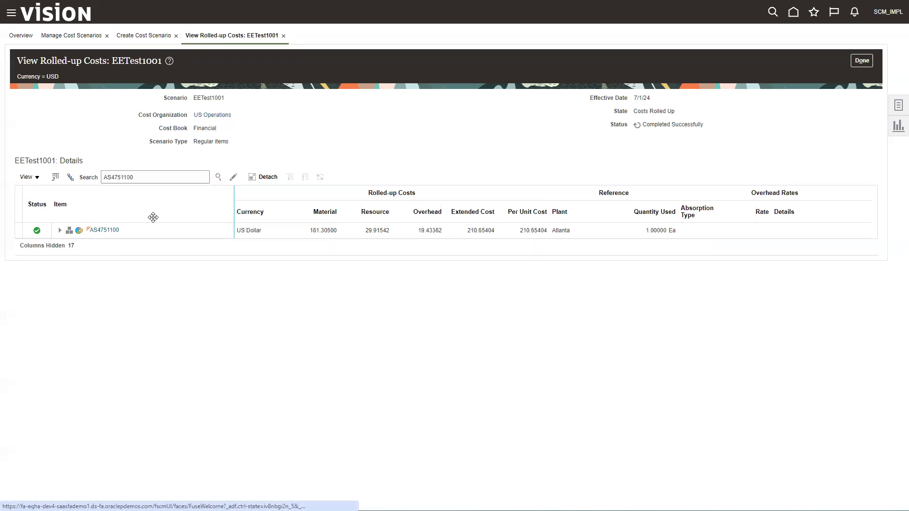
click(29, 177)
click(47, 264)
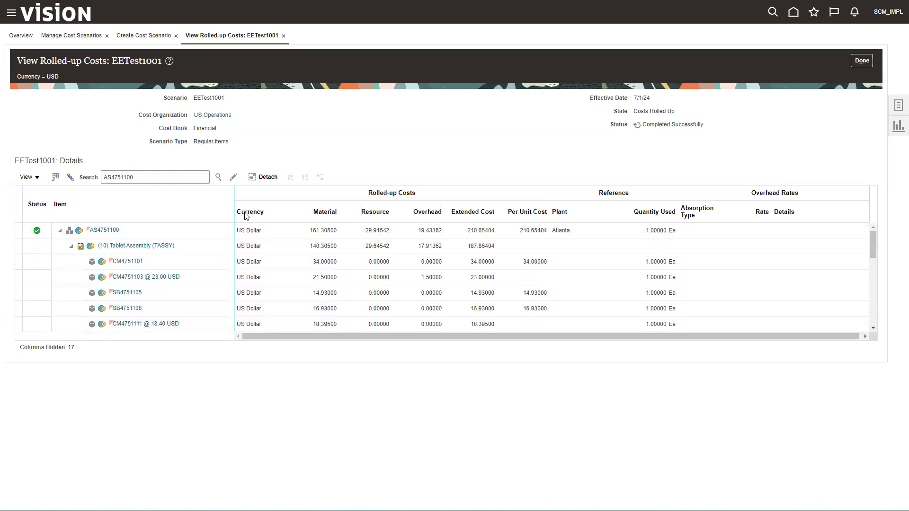
click(263, 177)
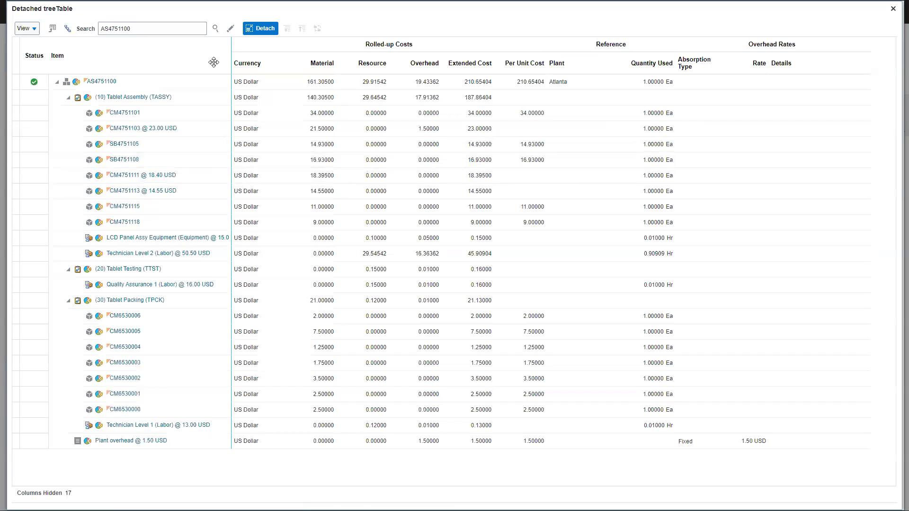
Step: Look over the Rolled-up Costs column options without changes, then close the detached breakdown window
click(33, 30)
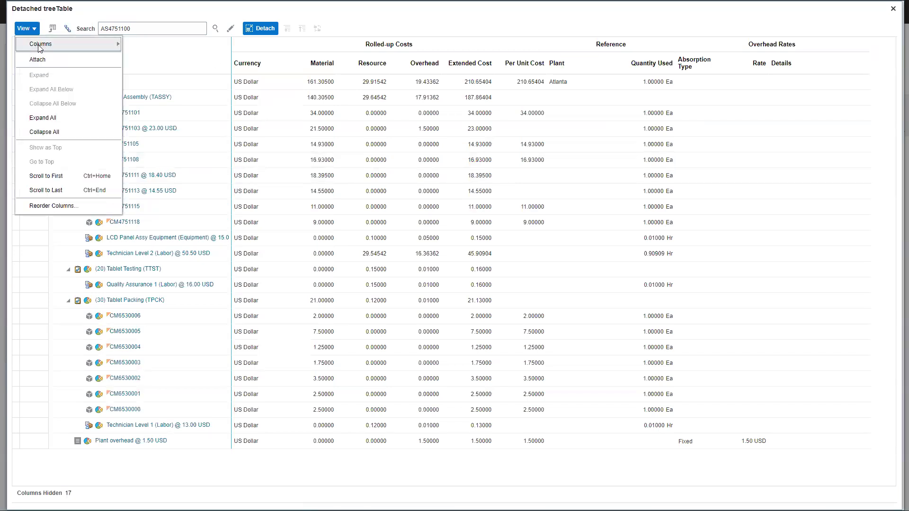
mouse_move(41, 48)
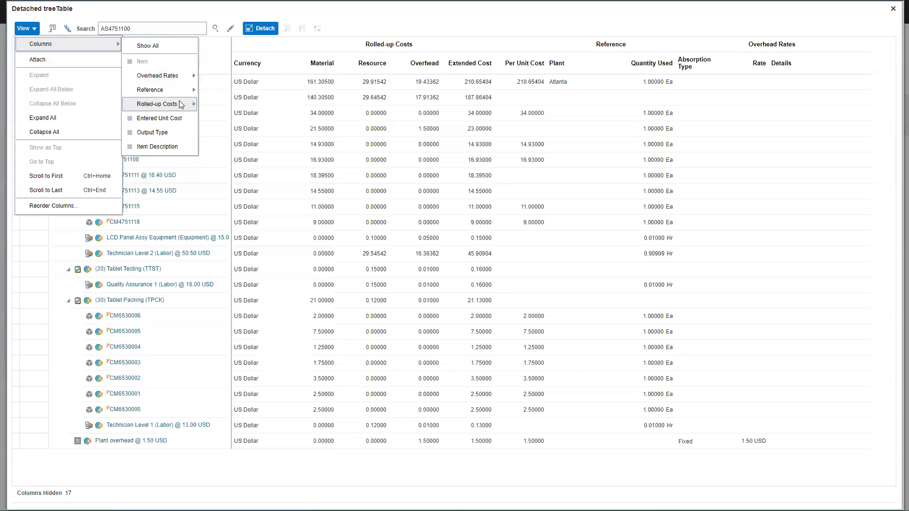
mouse_move(179, 105)
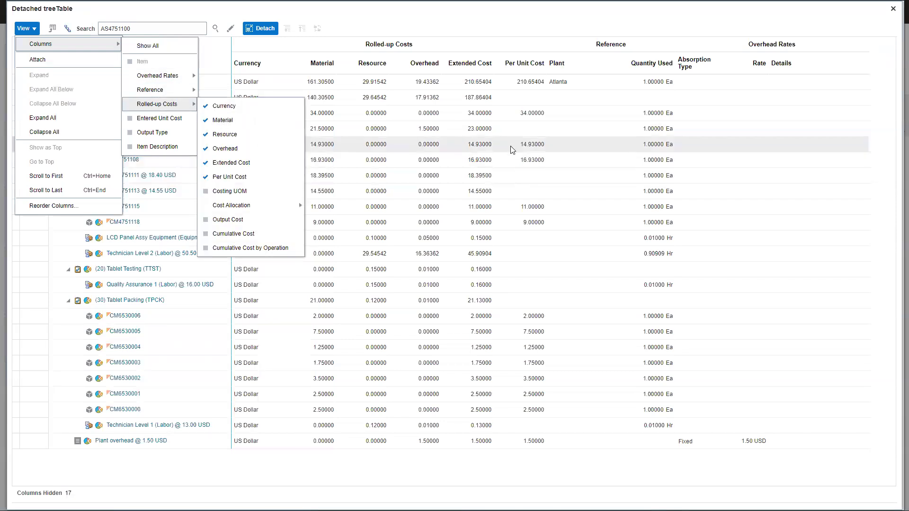
click(392, 144)
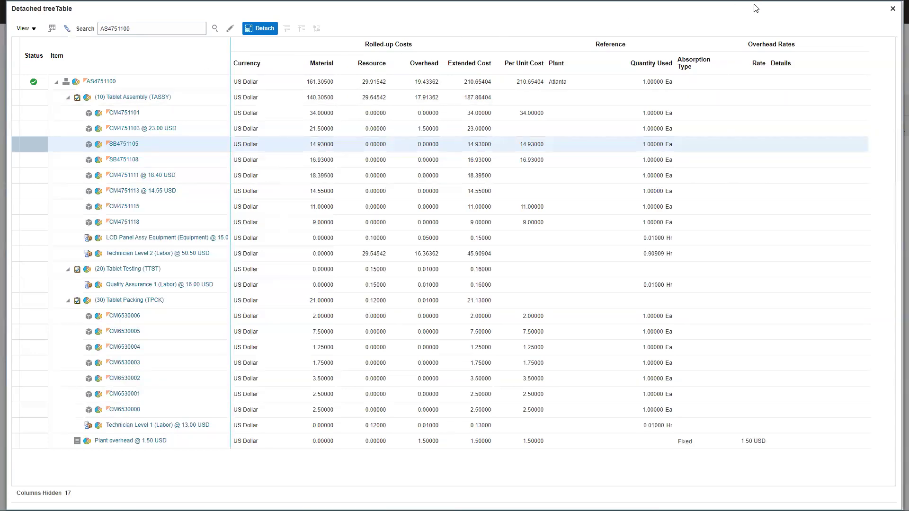
click(893, 9)
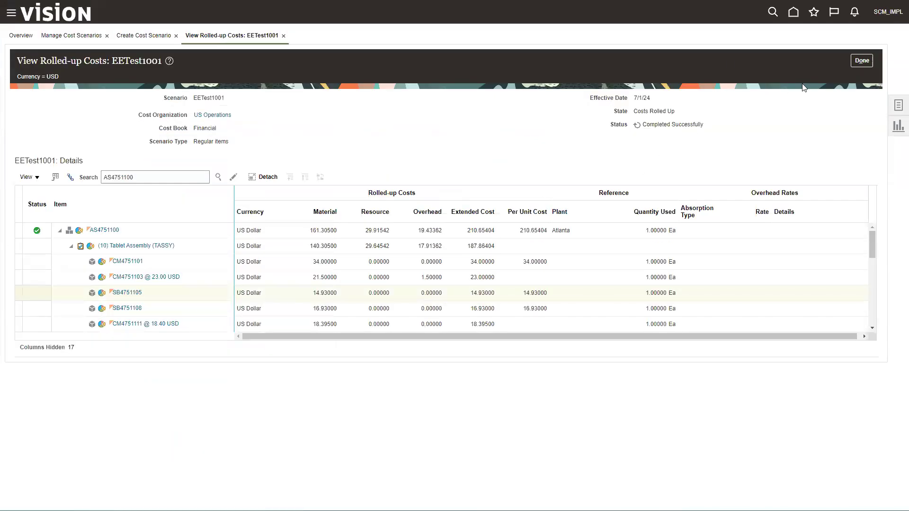
Step: Set up a Compare Standard Costs run of EETest1001 against the Last Published Cost
click(858, 62)
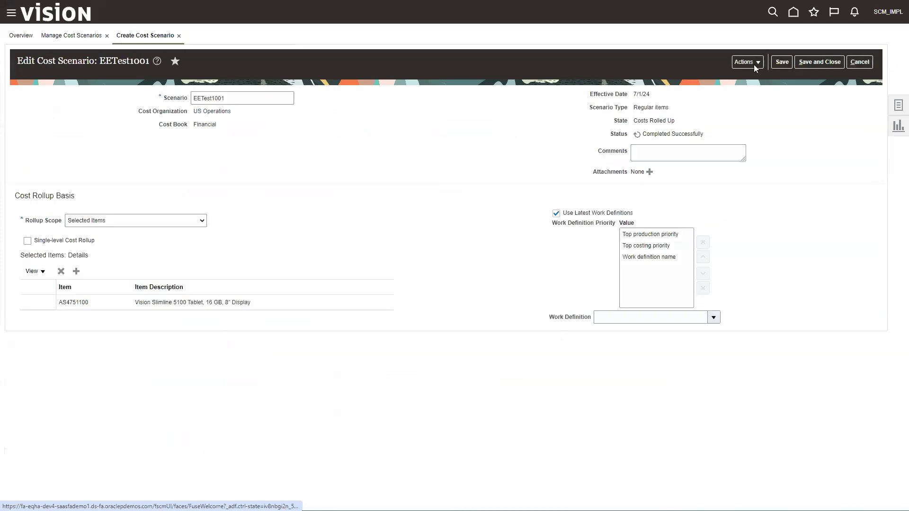
click(753, 63)
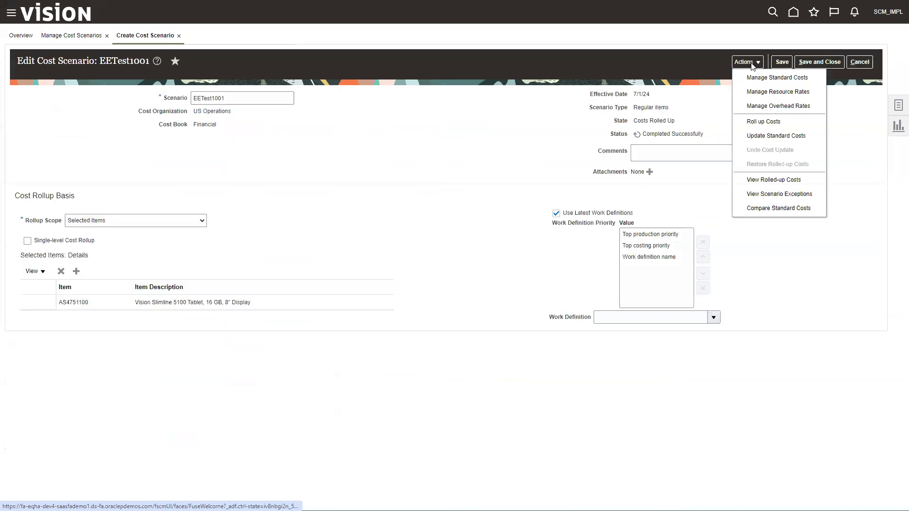
click(766, 209)
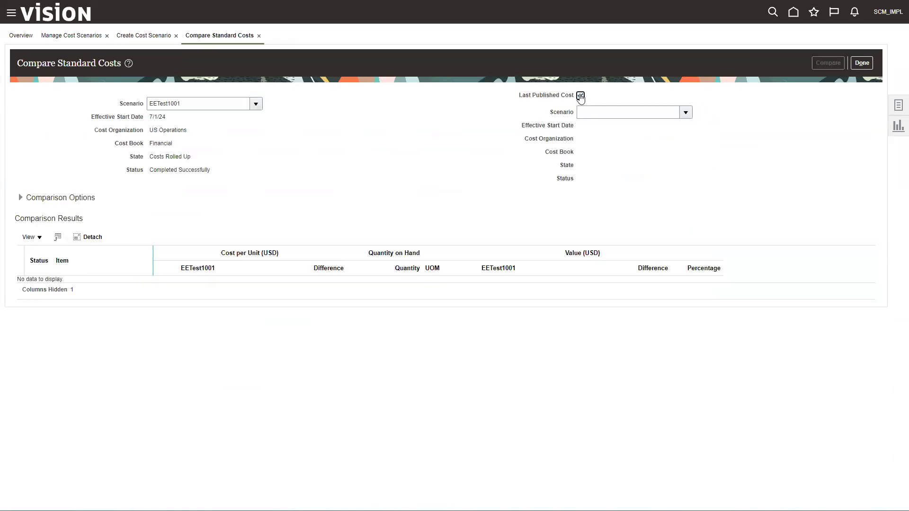
click(580, 96)
click(188, 103)
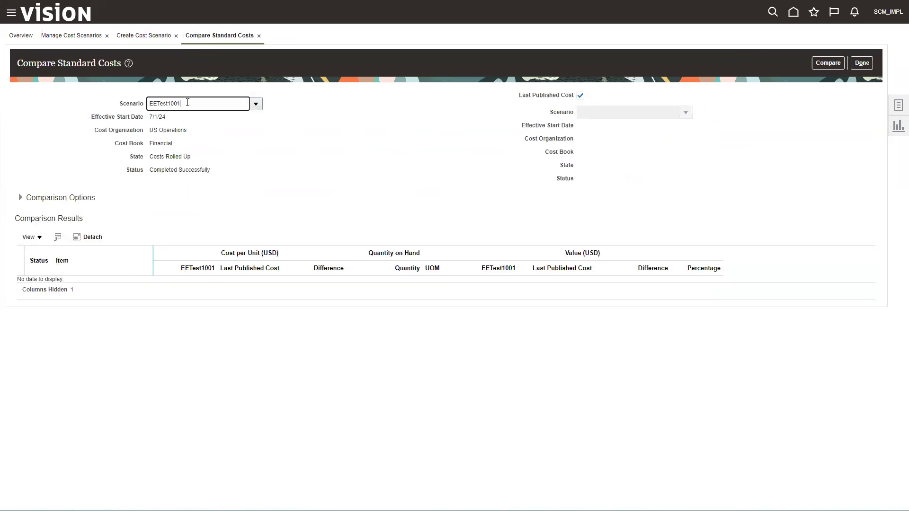
click(580, 97)
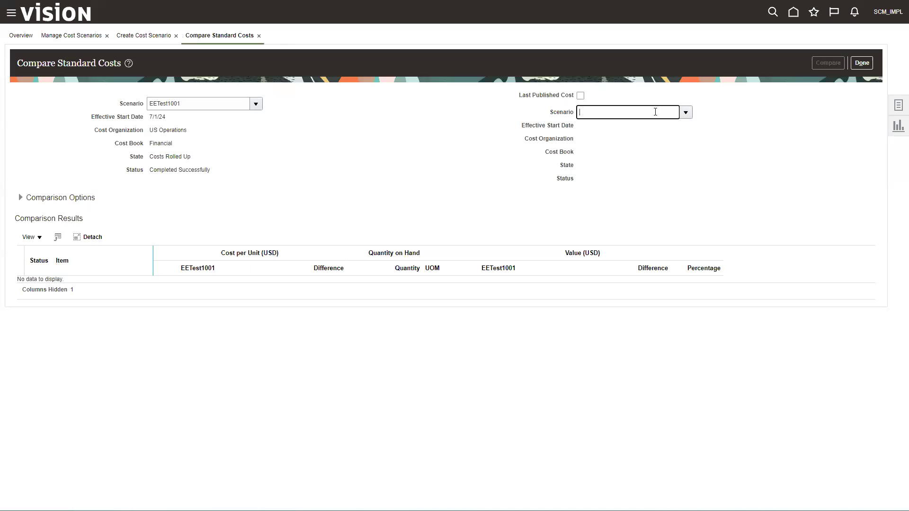
click(686, 114)
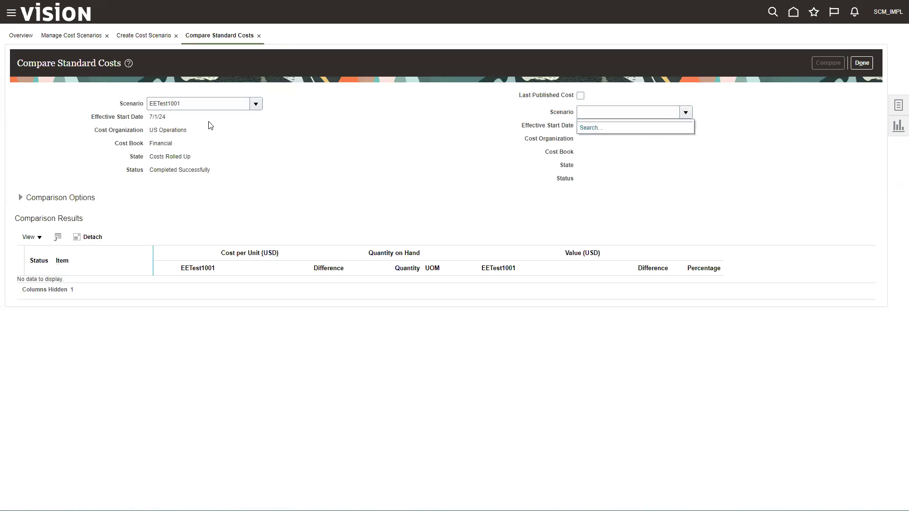
click(580, 96)
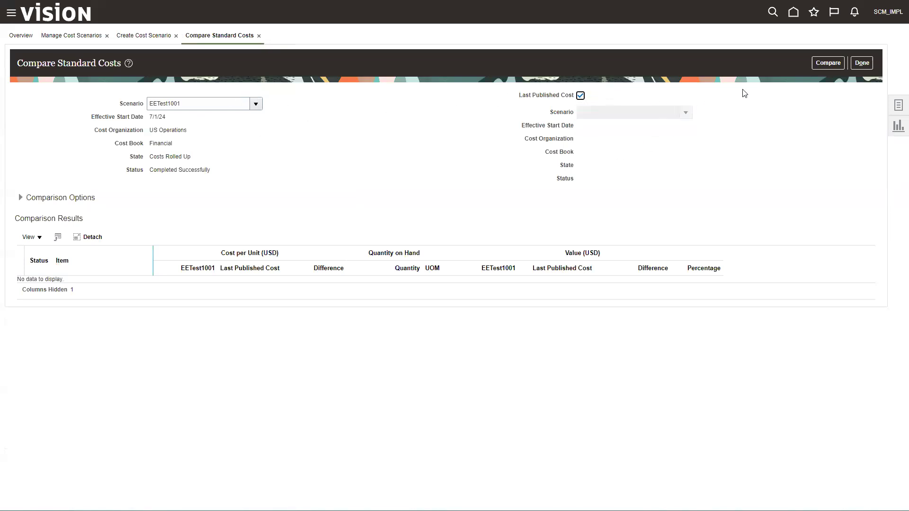
click(829, 64)
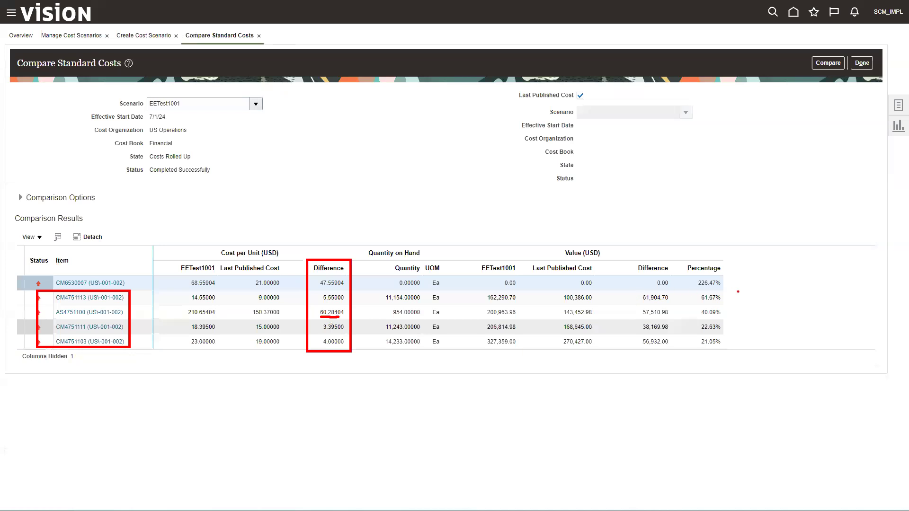
Step: Review the five items' comparison results, selecting AS4751100's row (value up 57,510.98 USD, 40.09%)
mouse_move(629, 292)
mouse_down()
mouse_move(681, 299)
mouse_move(737, 351)
mouse_up()
mouse_move(423, 347)
mouse_down()
mouse_move(358, 295)
mouse_move(357, 283)
mouse_up()
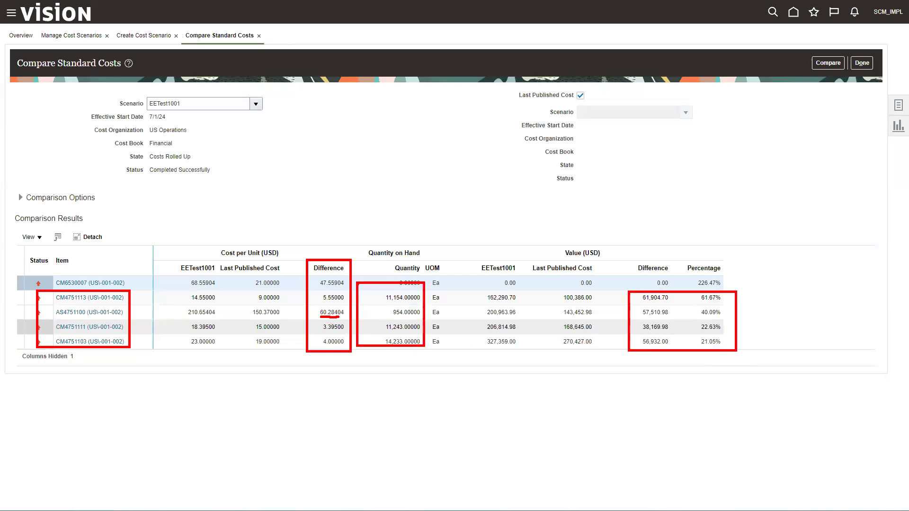
key(Escape)
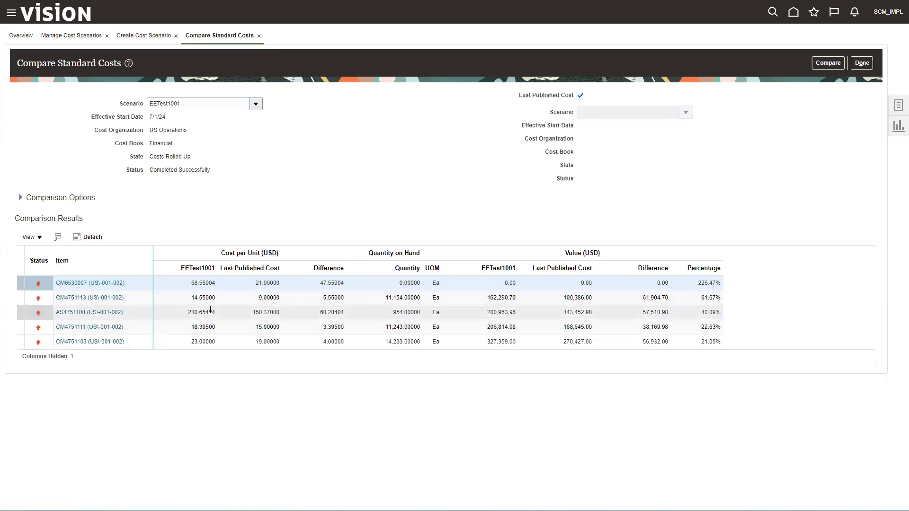
click(225, 315)
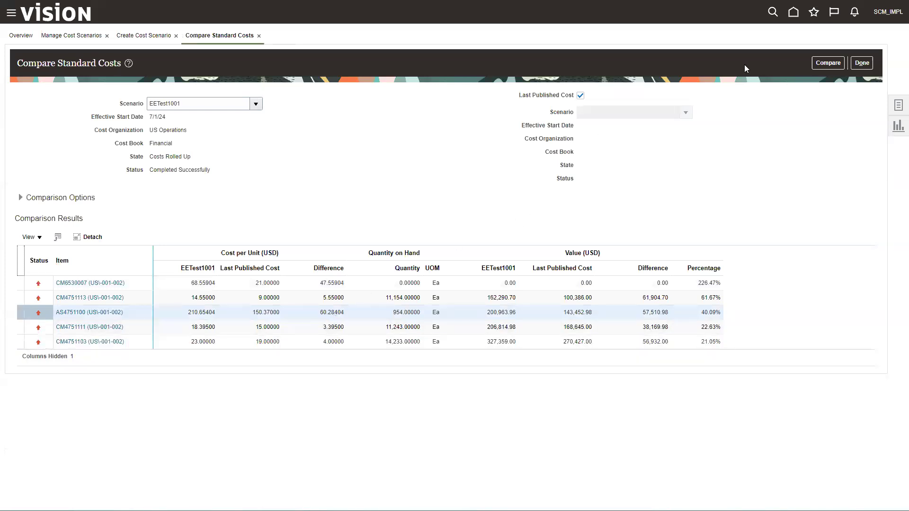
Step: Submit the Update Standard Costs process for EETest1001 and acknowledge the confirmation
click(862, 63)
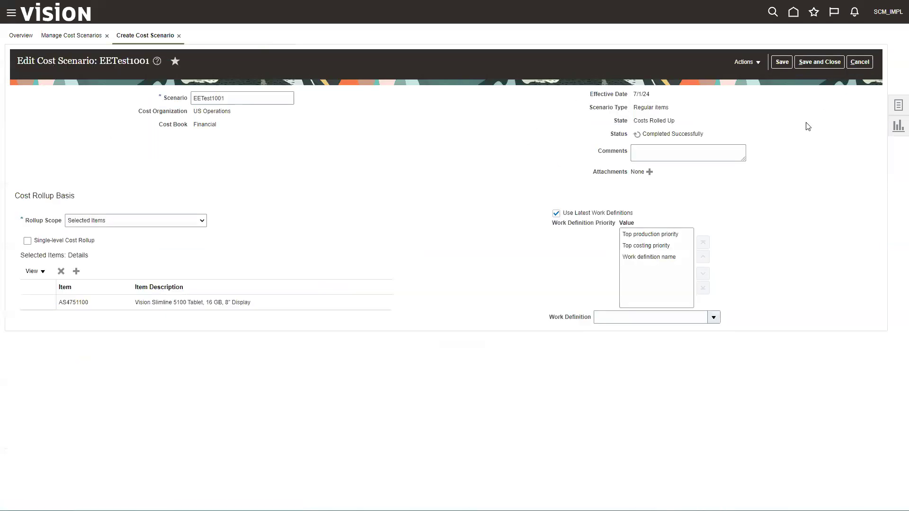
click(747, 62)
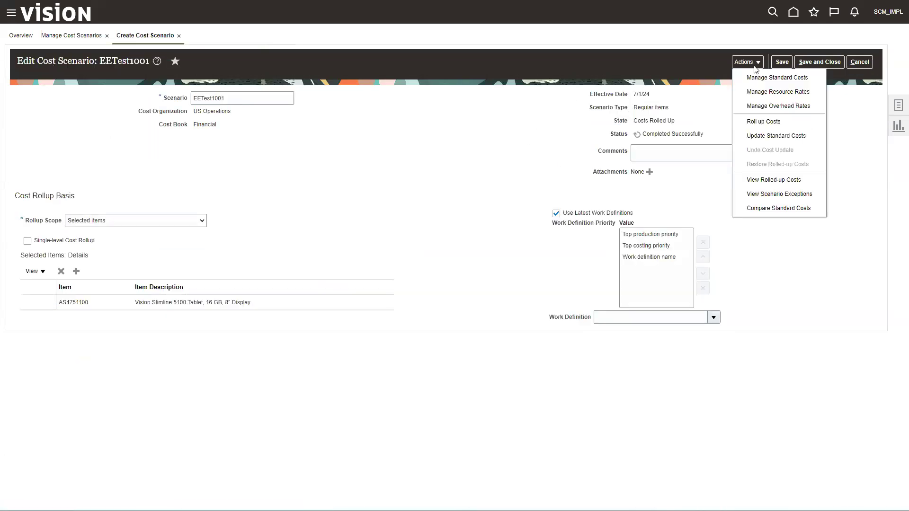
click(756, 138)
click(819, 72)
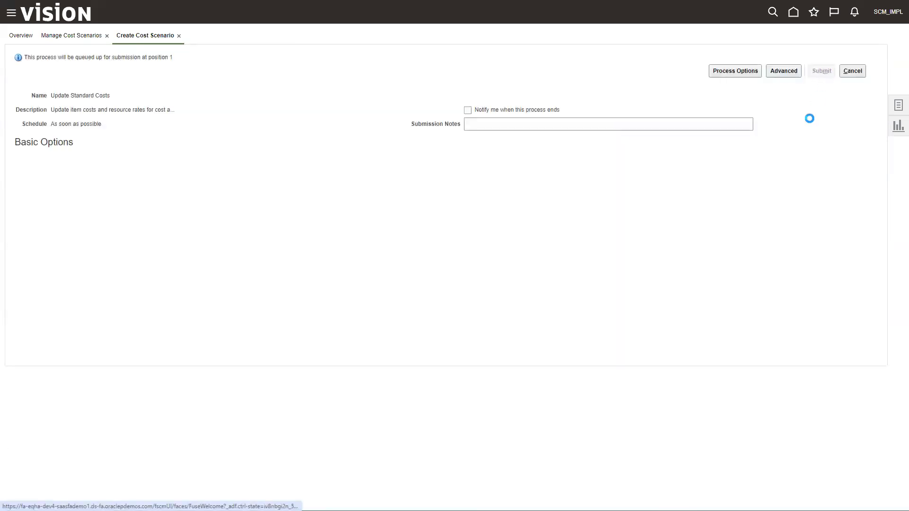
click(814, 137)
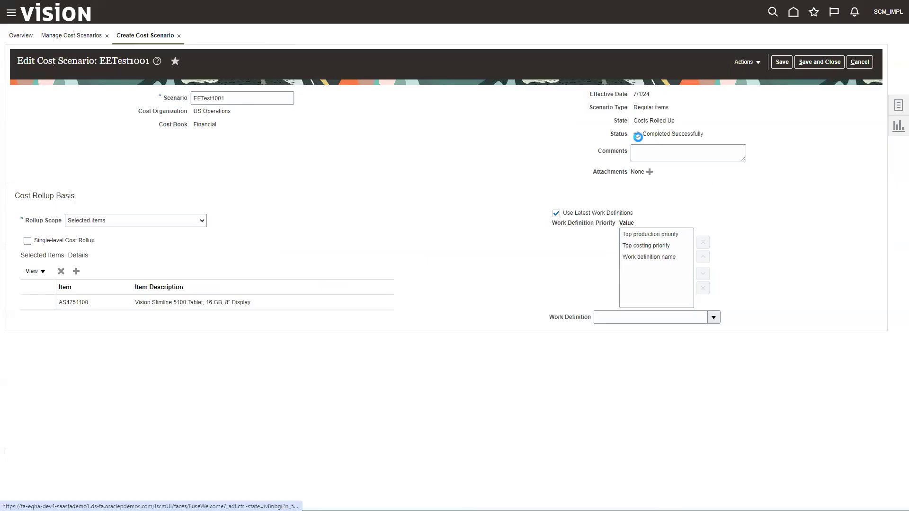
Step: Refresh the scenario status until it reads Costs Published, Completed Successfully
click(638, 135)
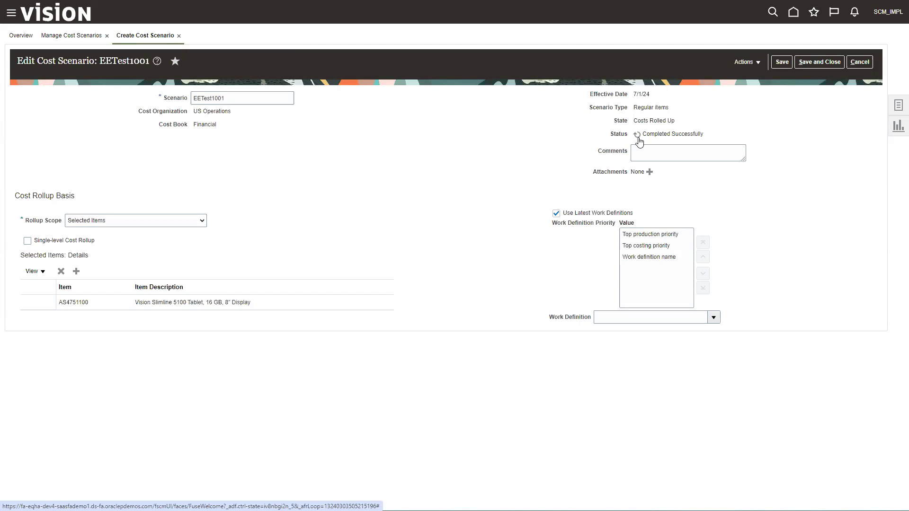
click(638, 136)
click(638, 137)
click(637, 135)
click(638, 136)
click(638, 137)
click(638, 137)
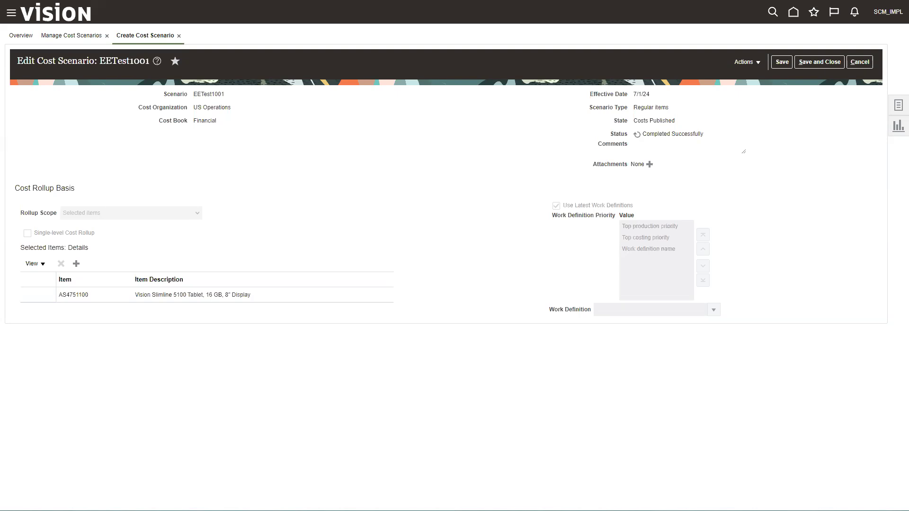
click(758, 65)
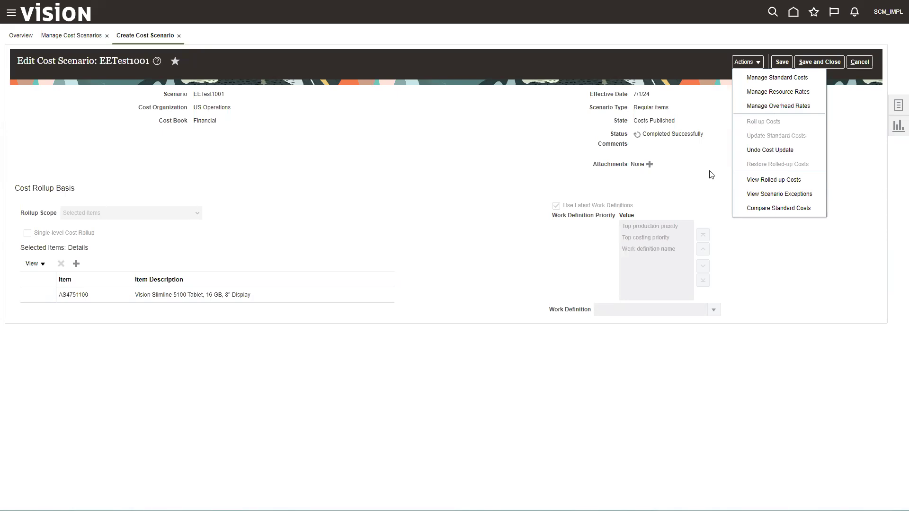
click(521, 148)
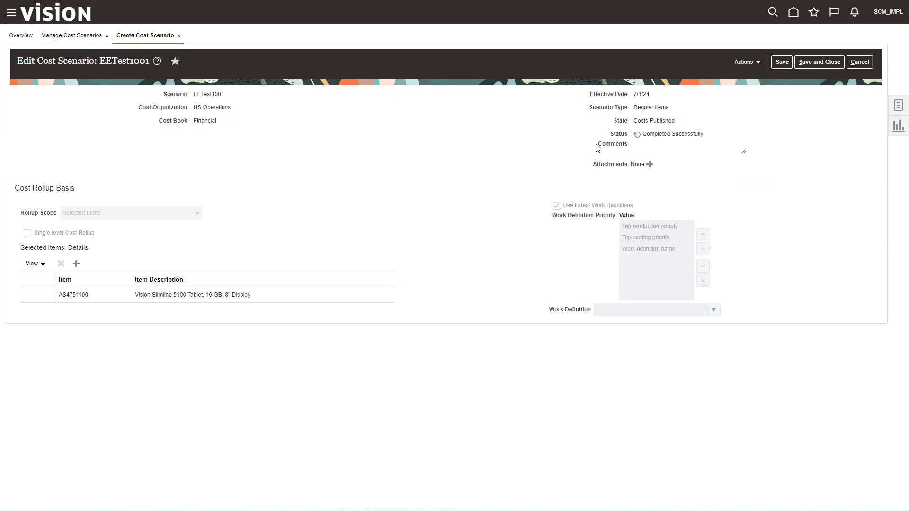
click(755, 64)
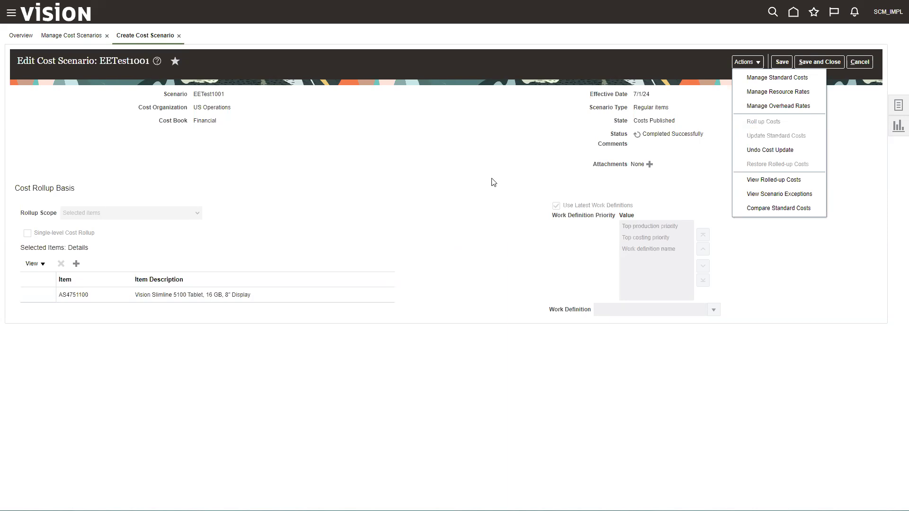
click(498, 159)
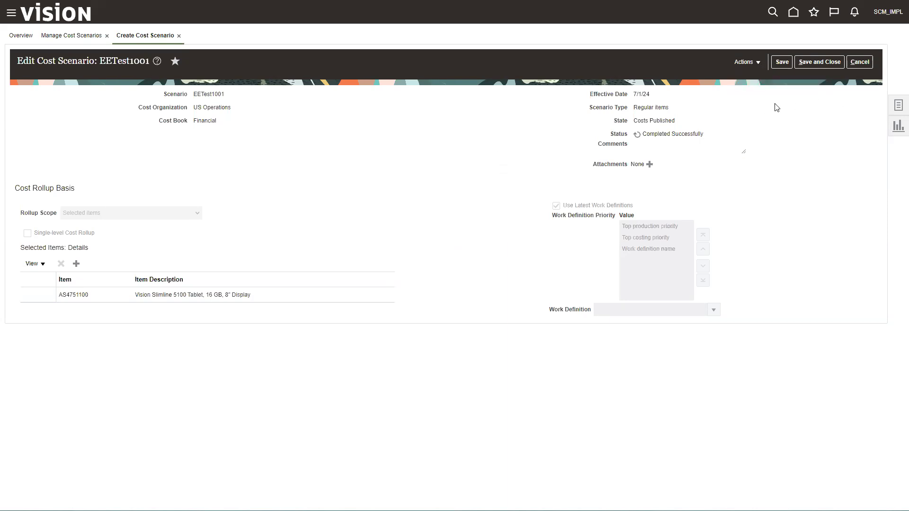
Step: Leave the EETest1001 edit page and dismiss the published-scenario error on Manage Cost Scenarios
click(806, 63)
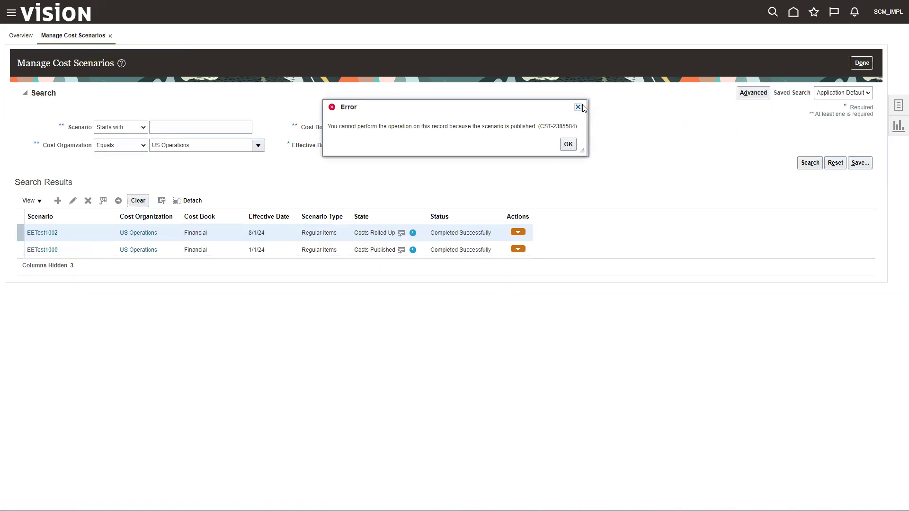
click(578, 107)
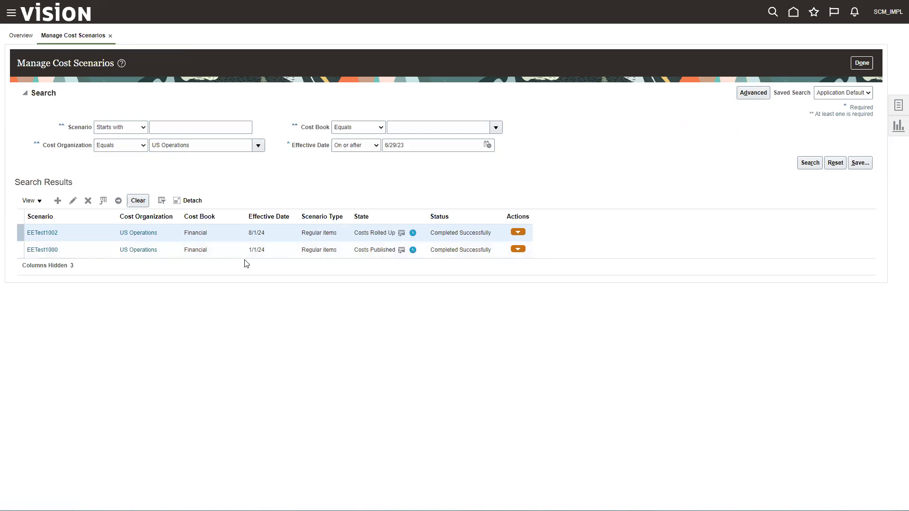